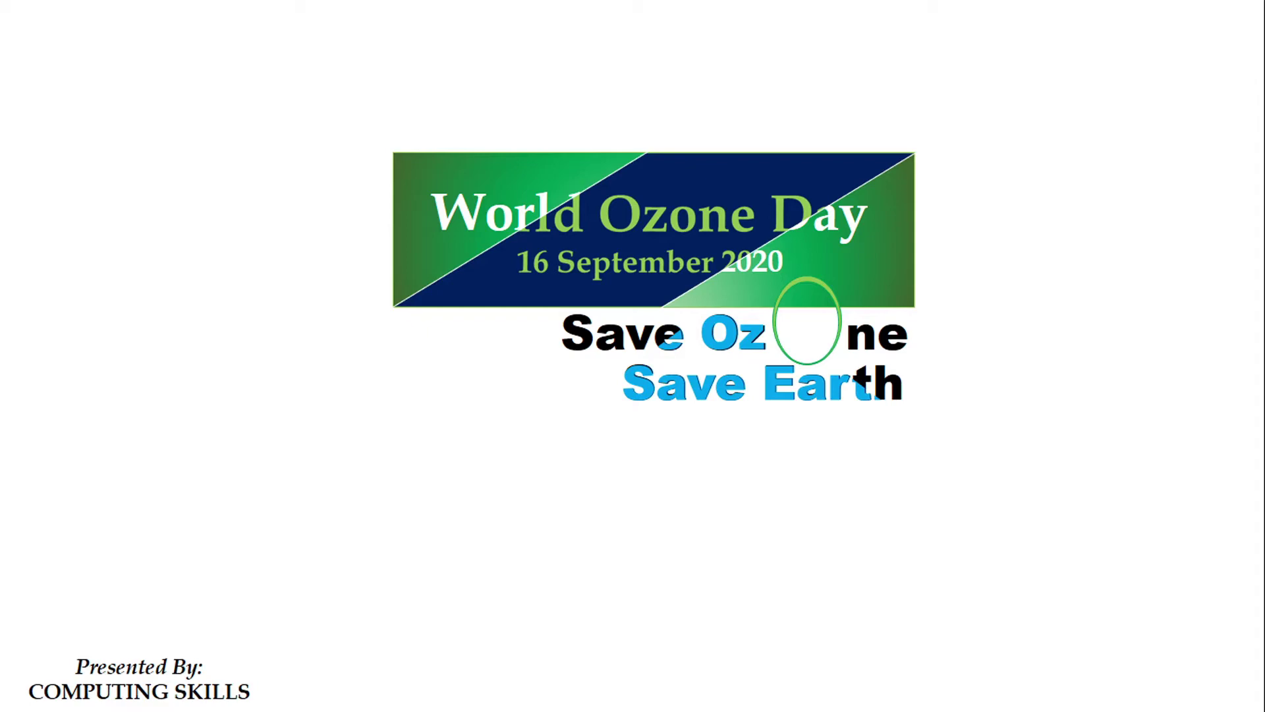
- Exit the slide show and bring up the blank third slide of Crop Tool.pptx
key("Escape")
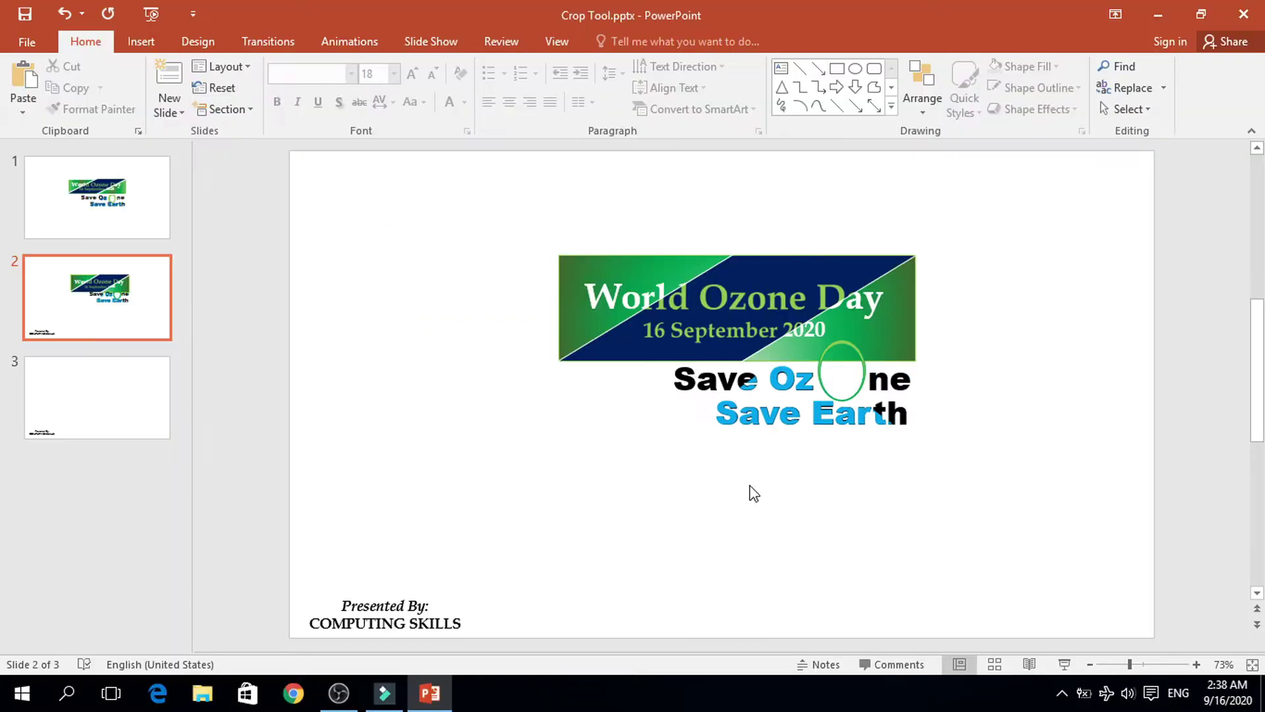
left_click(148, 423)
left_click(141, 41)
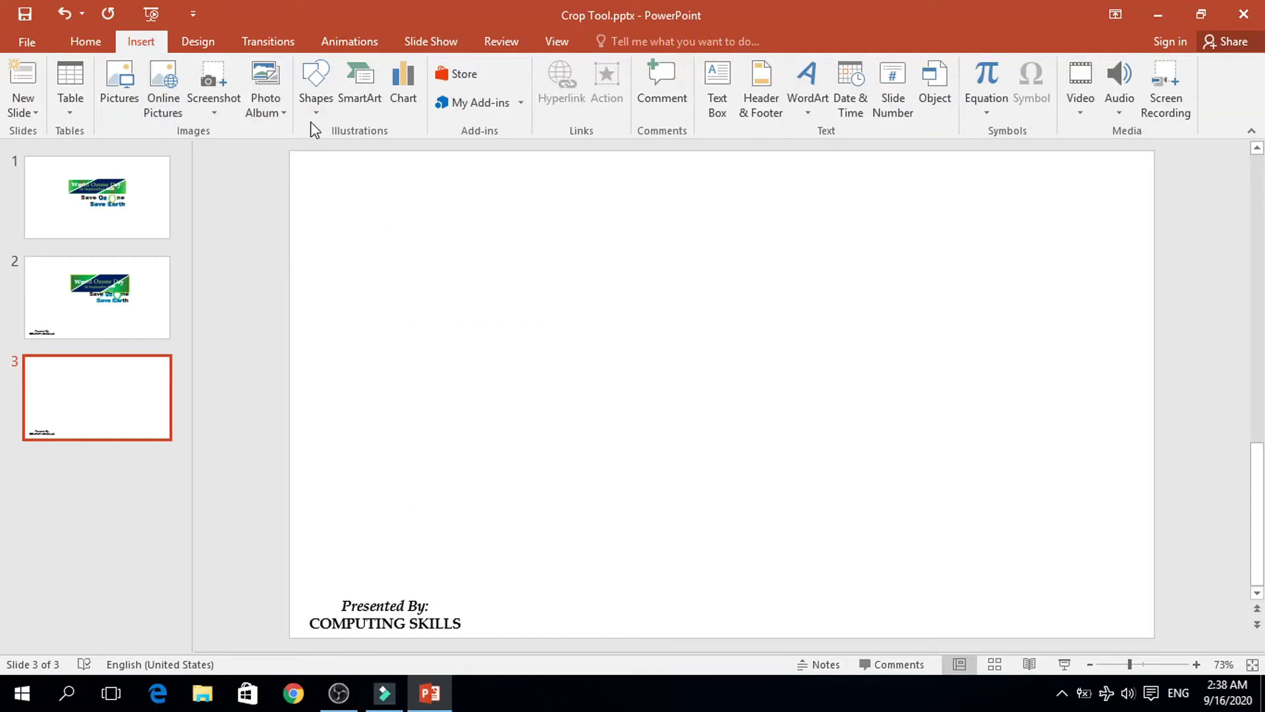
- Add a centred 'World Ozone Day' title text box in 40 pt bold Book Antiqua
left_click(316, 86)
left_click(305, 158)
left_click_drag(420, 232, 946, 316)
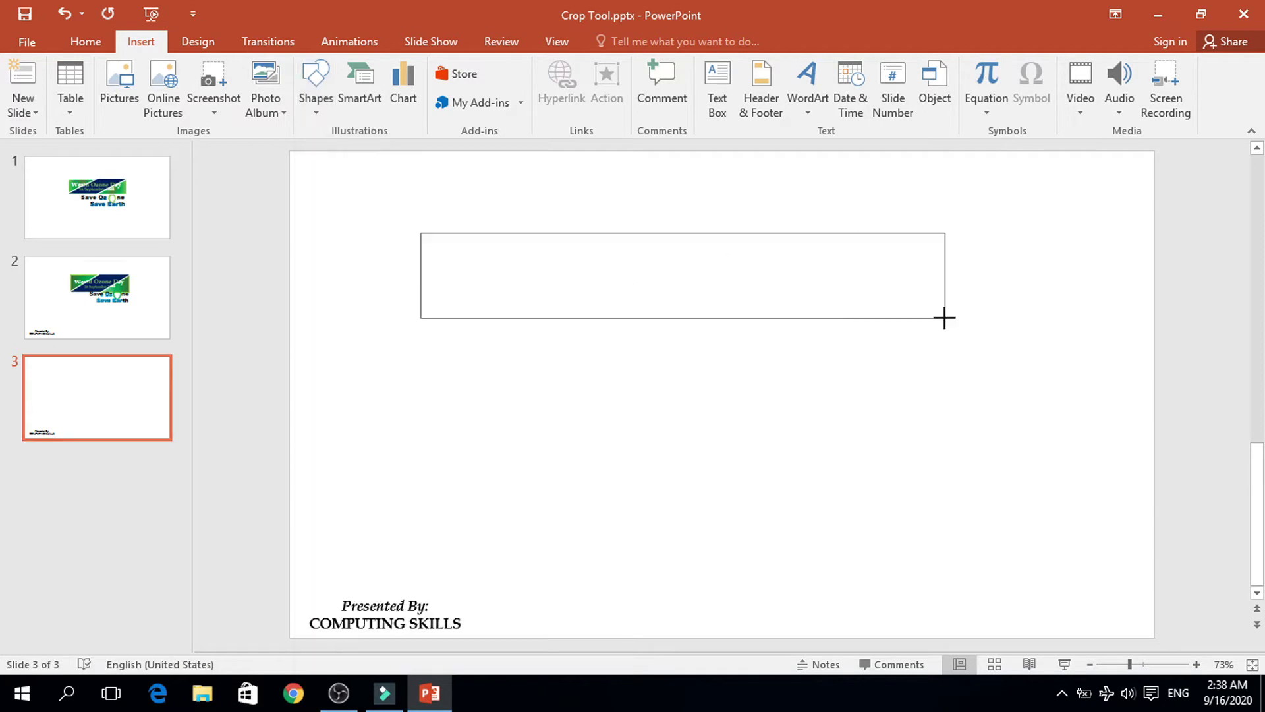
type("World Ozone Day")
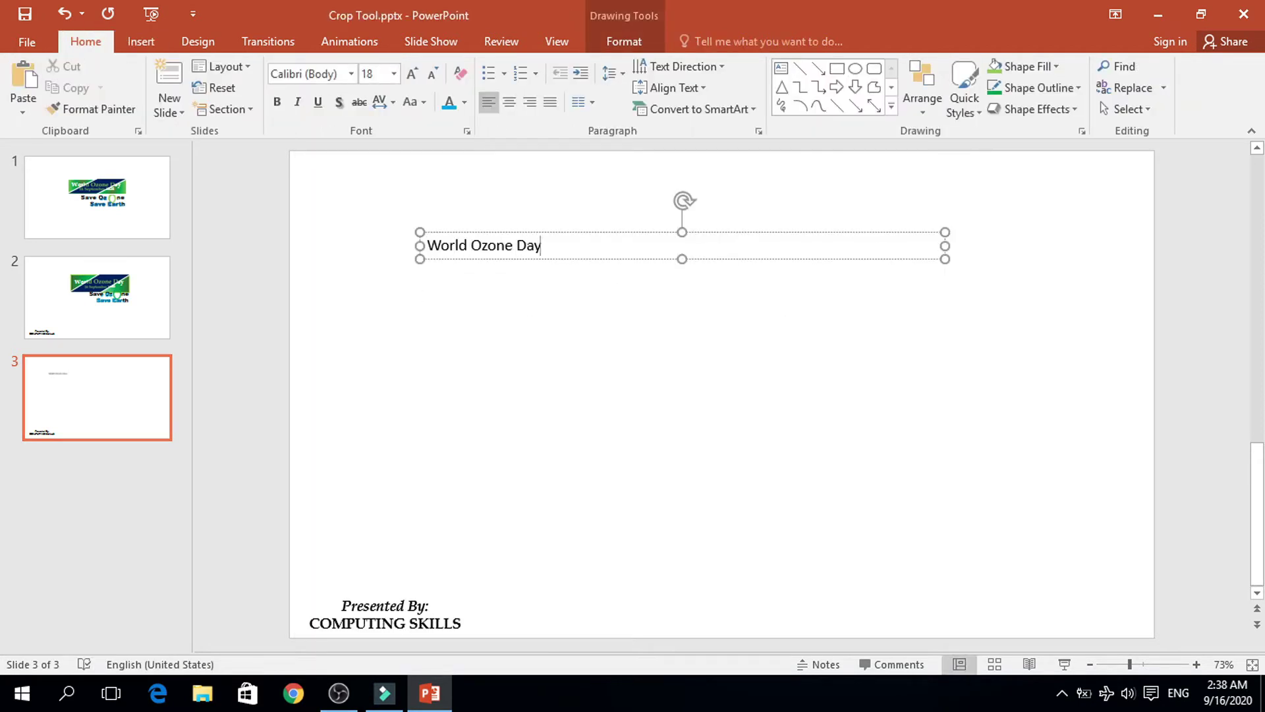
key("ctrl+a")
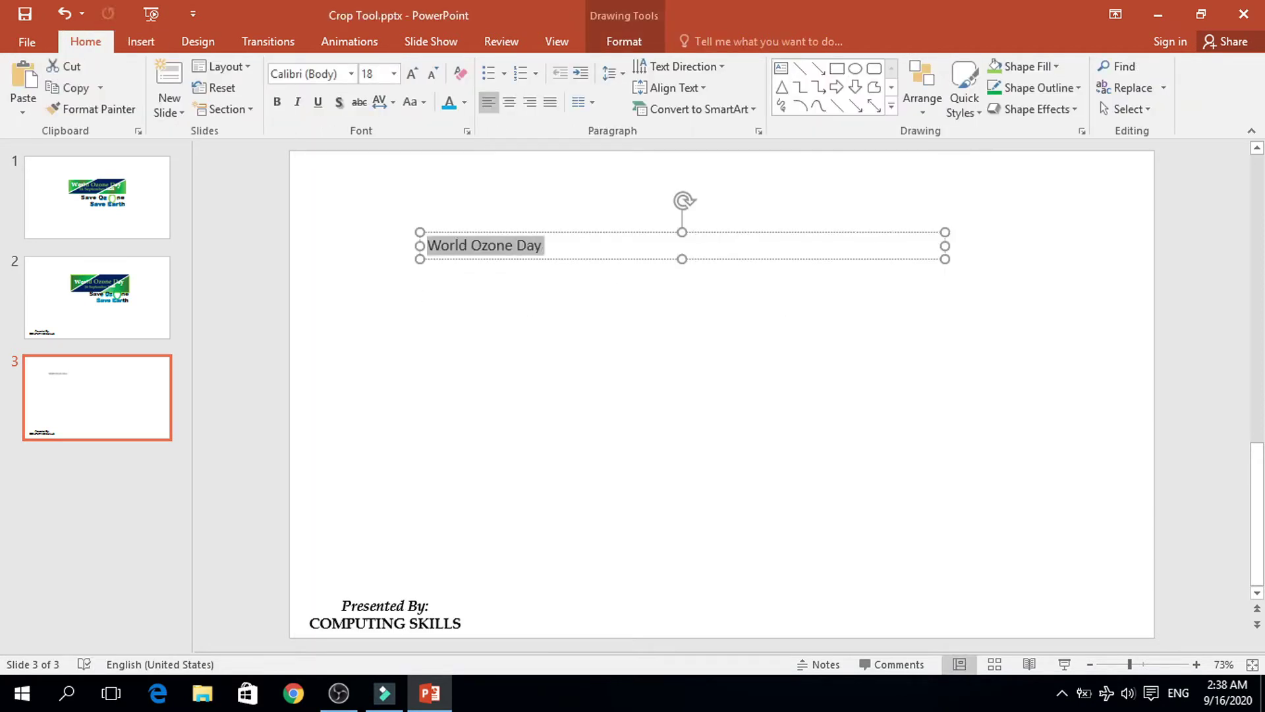
key("ctrl+shift+period")
key("ctrl+shift+period")
key("ctrl+shift+period")
key("ctrl+shift+period")
key("ctrl+shift+period")
left_click(340, 80)
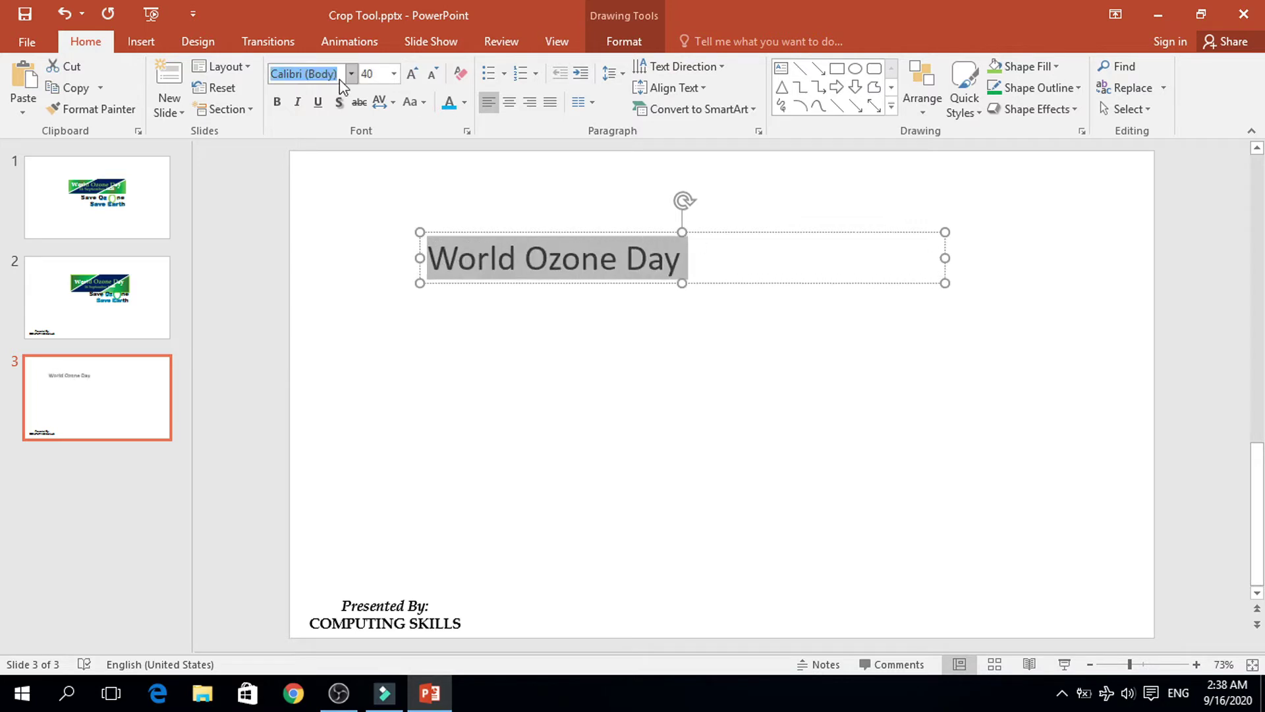
type("Book")
key("Return")
key("ctrl+b")
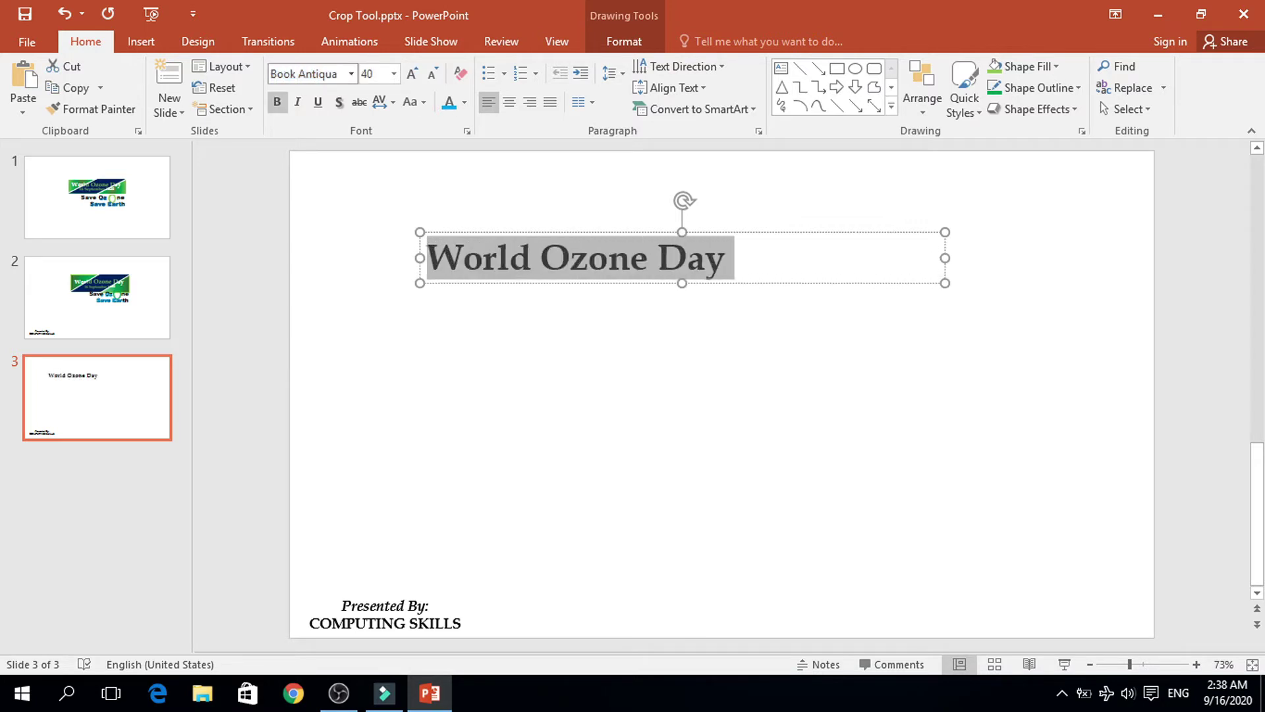
key("ctrl+e")
mouse_move(420, 270)
left_mouse_down()
mouse_move(633, 262)
mouse_move(633, 273)
left_mouse_up()
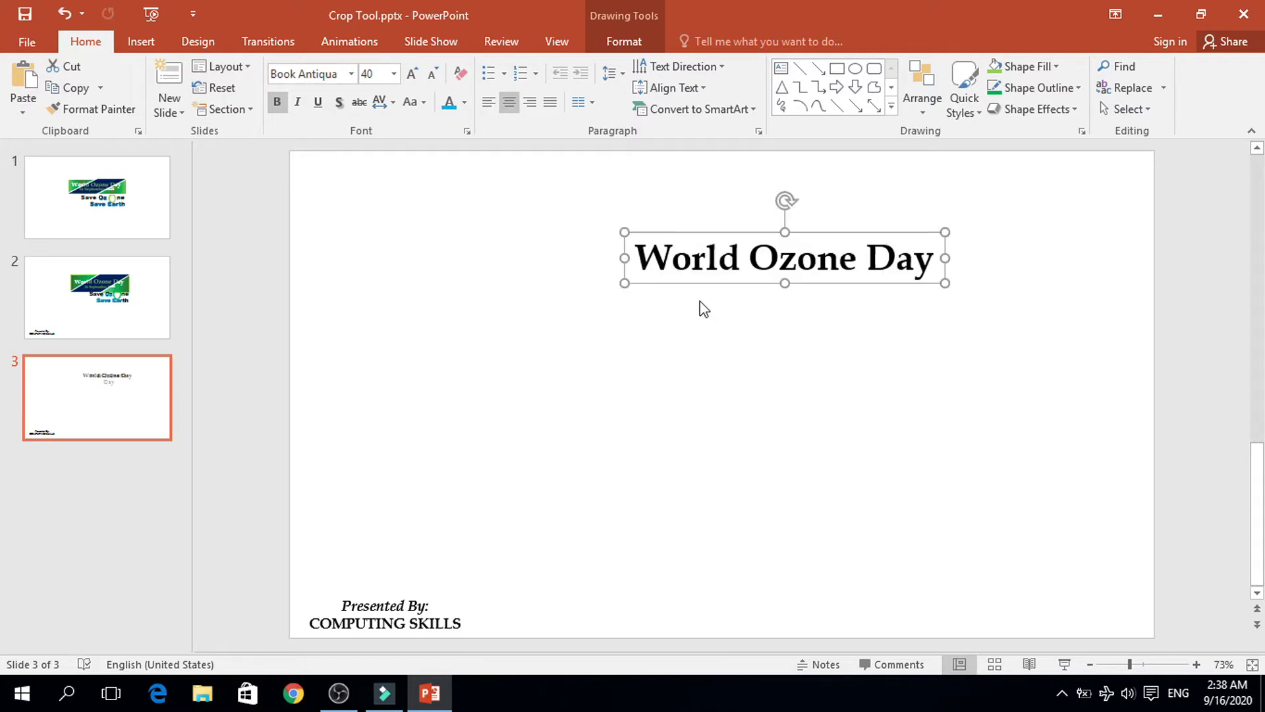
- Duplicate the title as a 28 pt '16 September 2020' line positioned beneath it
left_click_drag(746, 283, 754, 333)
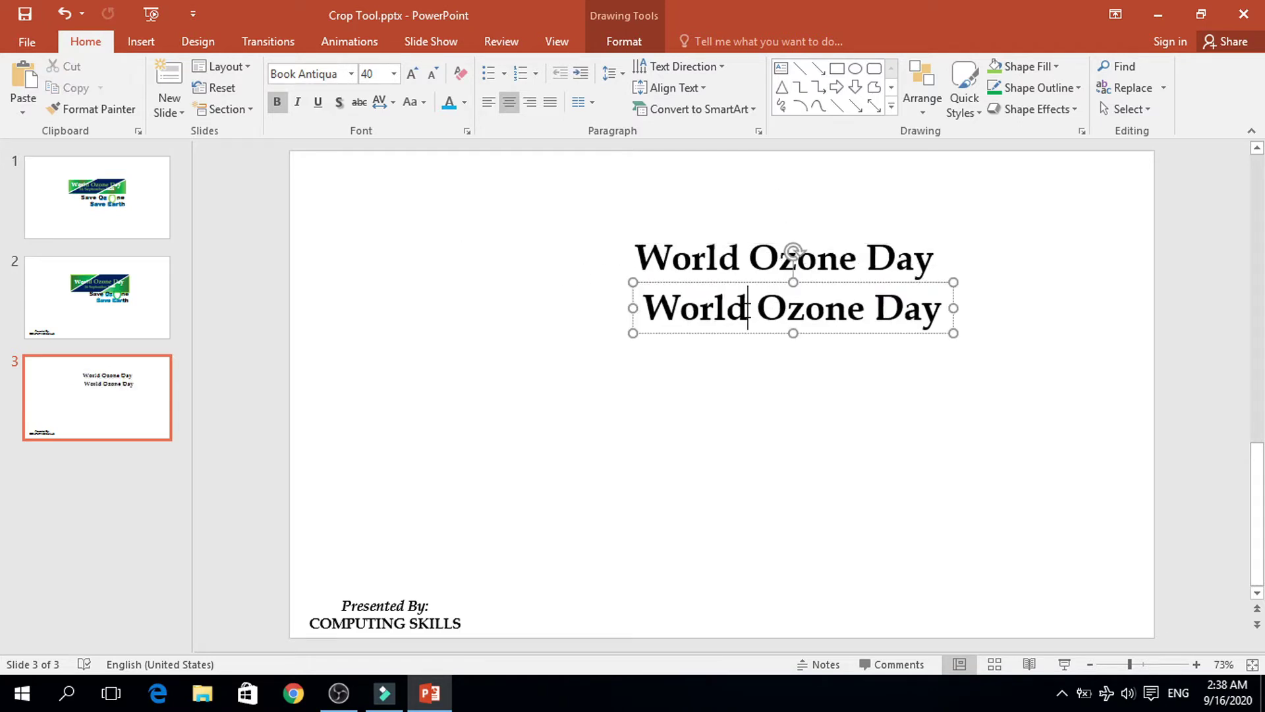
triple_click(746, 308)
type("16 Septe")
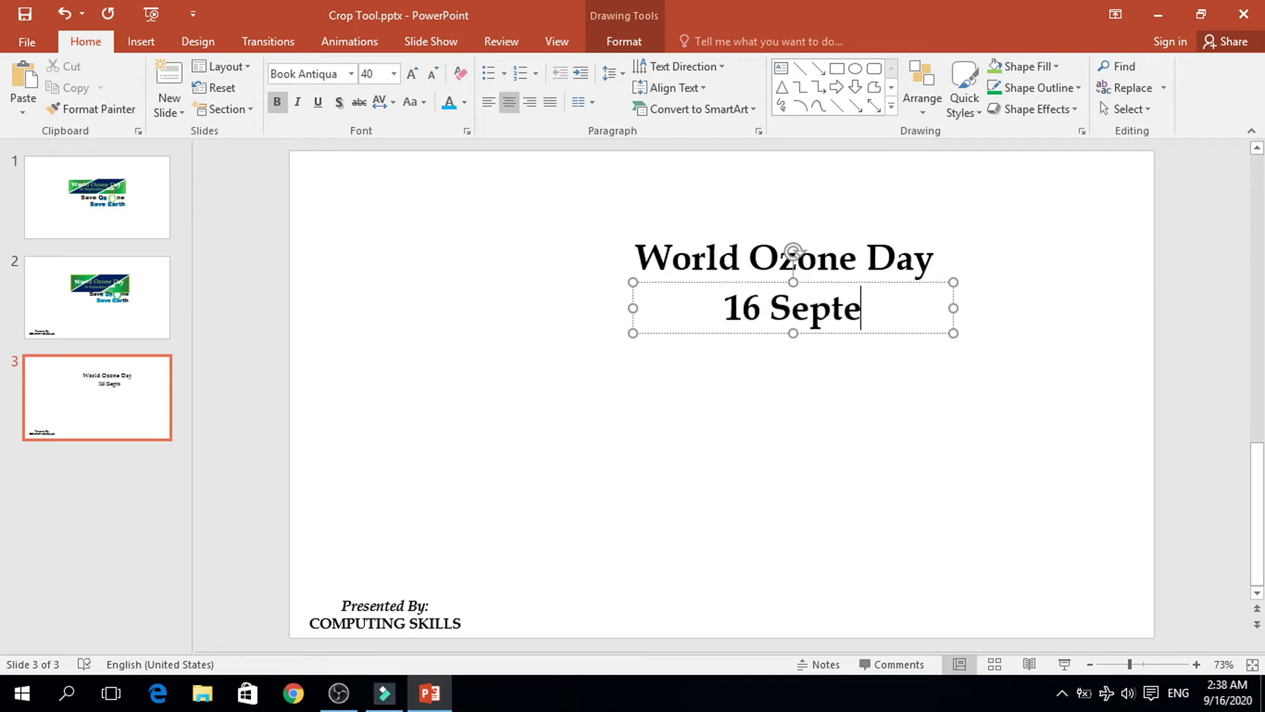
type("mber 2020")
key("ctrl+a")
key("ctrl+shift+comma")
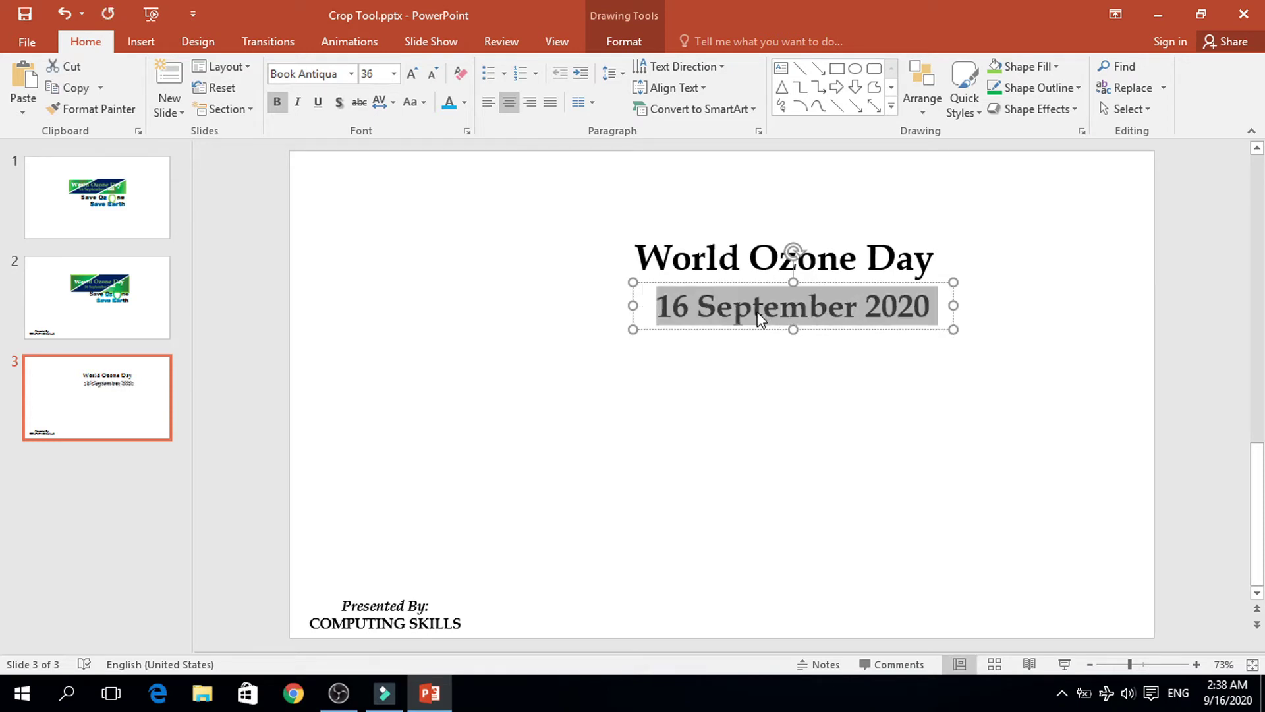
key("ctrl+shift+comma")
key("ctrl+shift+comma")
left_click(832, 320)
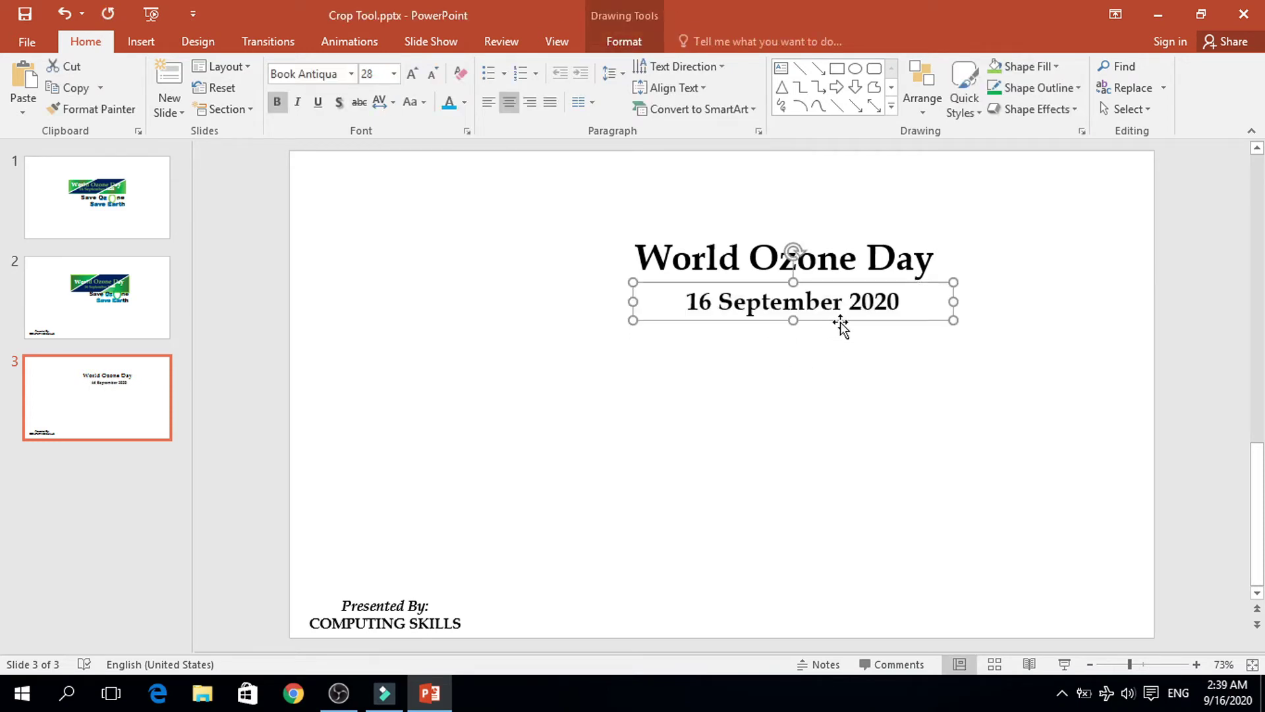
left_click_drag(633, 298, 723, 300)
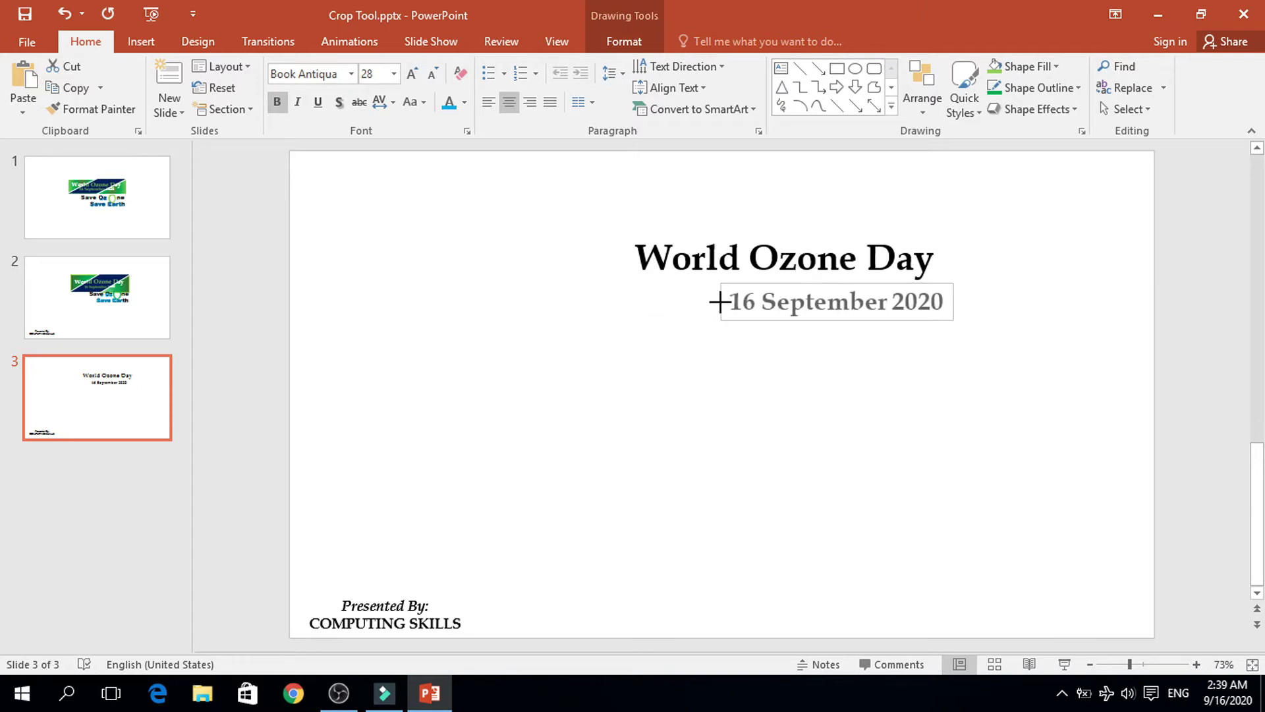
left_click_drag(861, 324, 815, 315)
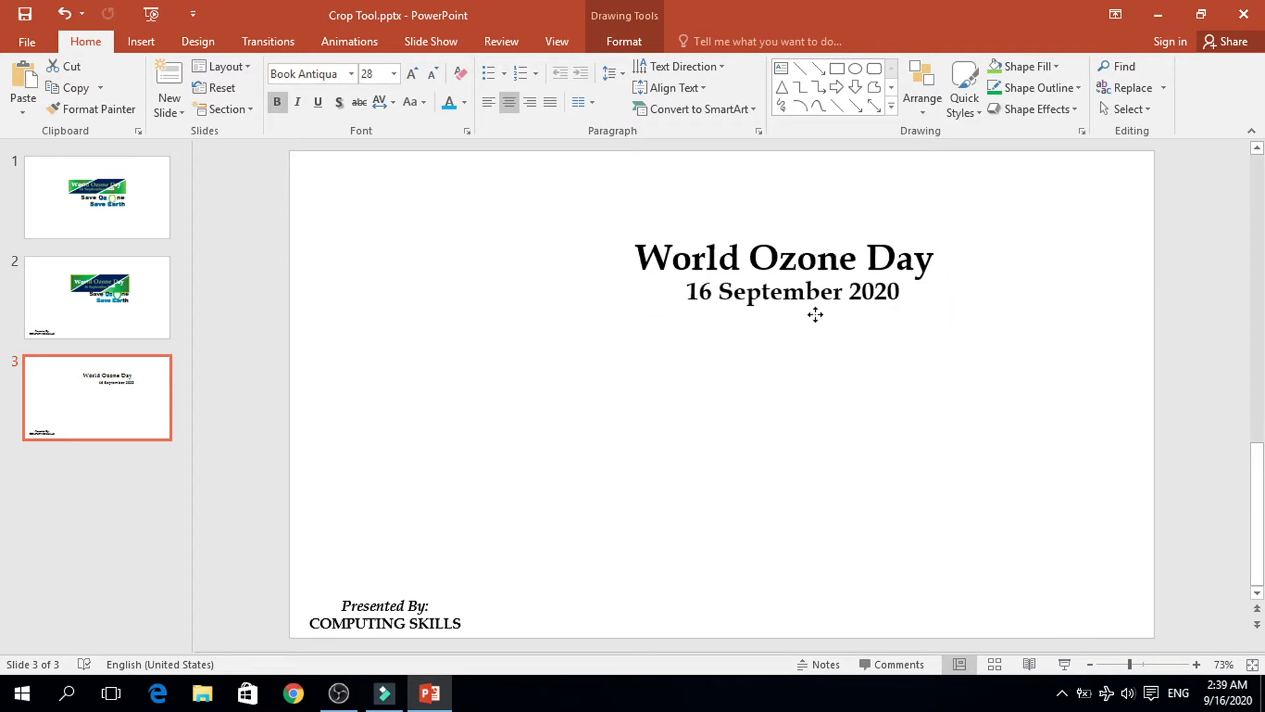
left_click(813, 334)
left_click(804, 293)
key("ctrl+a")
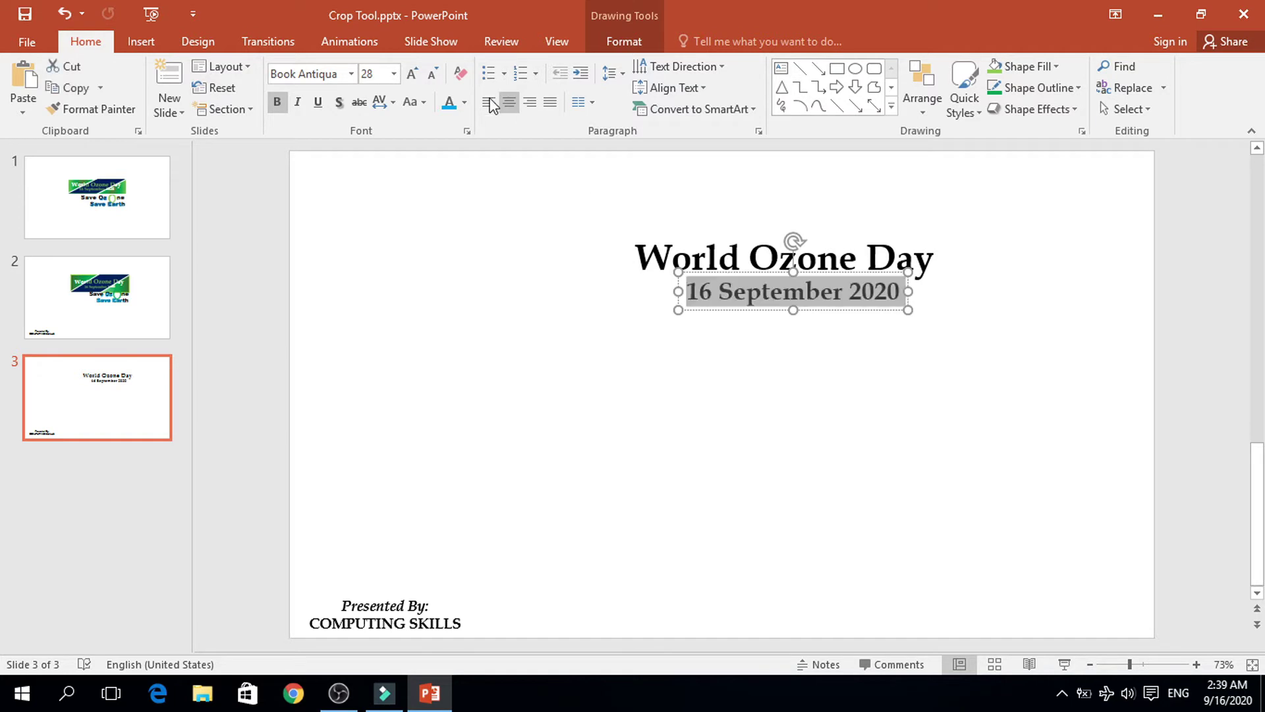
left_click(505, 257)
- Draw a rectangle over the title text and fill it green
left_click(141, 42)
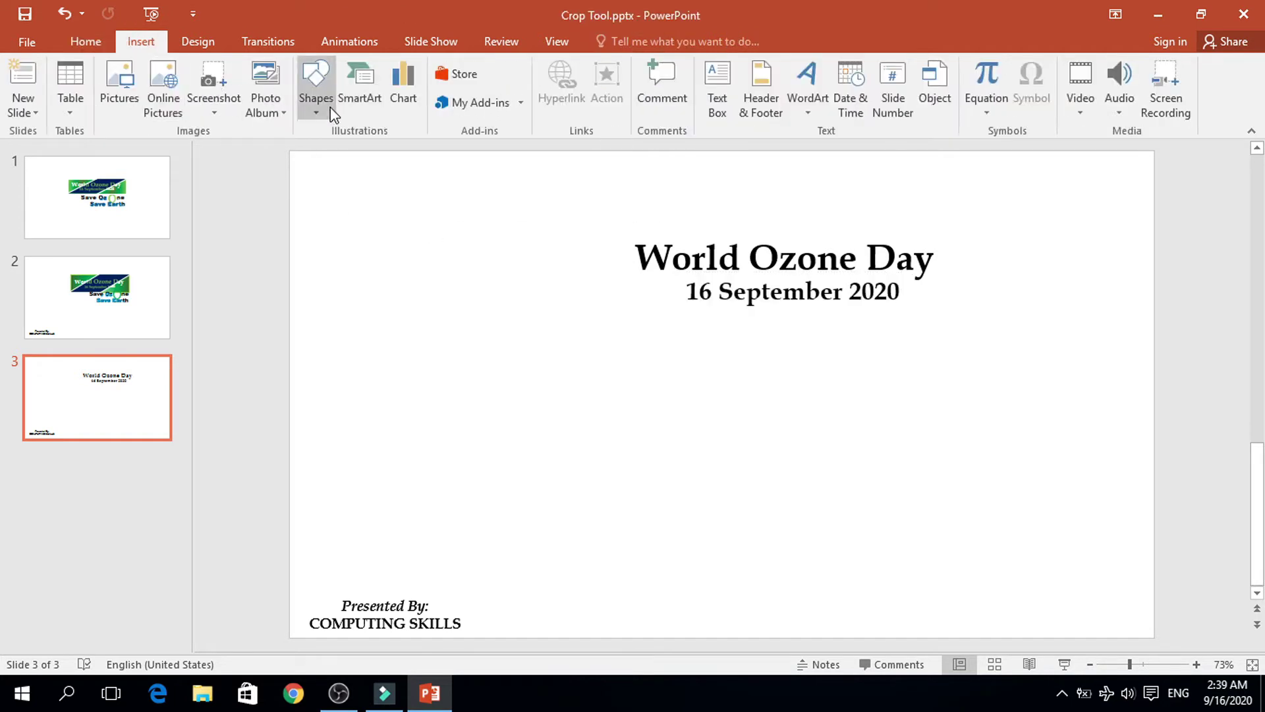
left_click(321, 106)
left_click(317, 249)
mouse_move(609, 216)
left_mouse_down()
mouse_move(985, 315)
mouse_move(968, 321)
left_mouse_up()
left_click(483, 68)
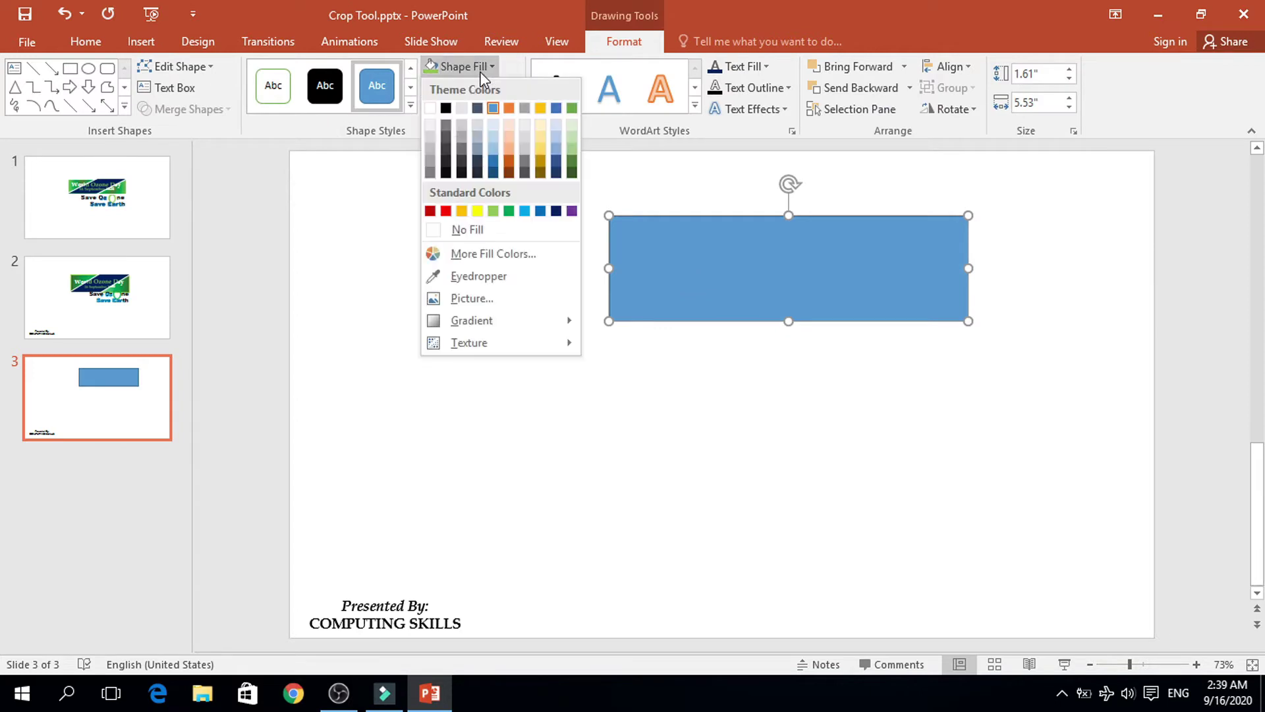
left_click(509, 211)
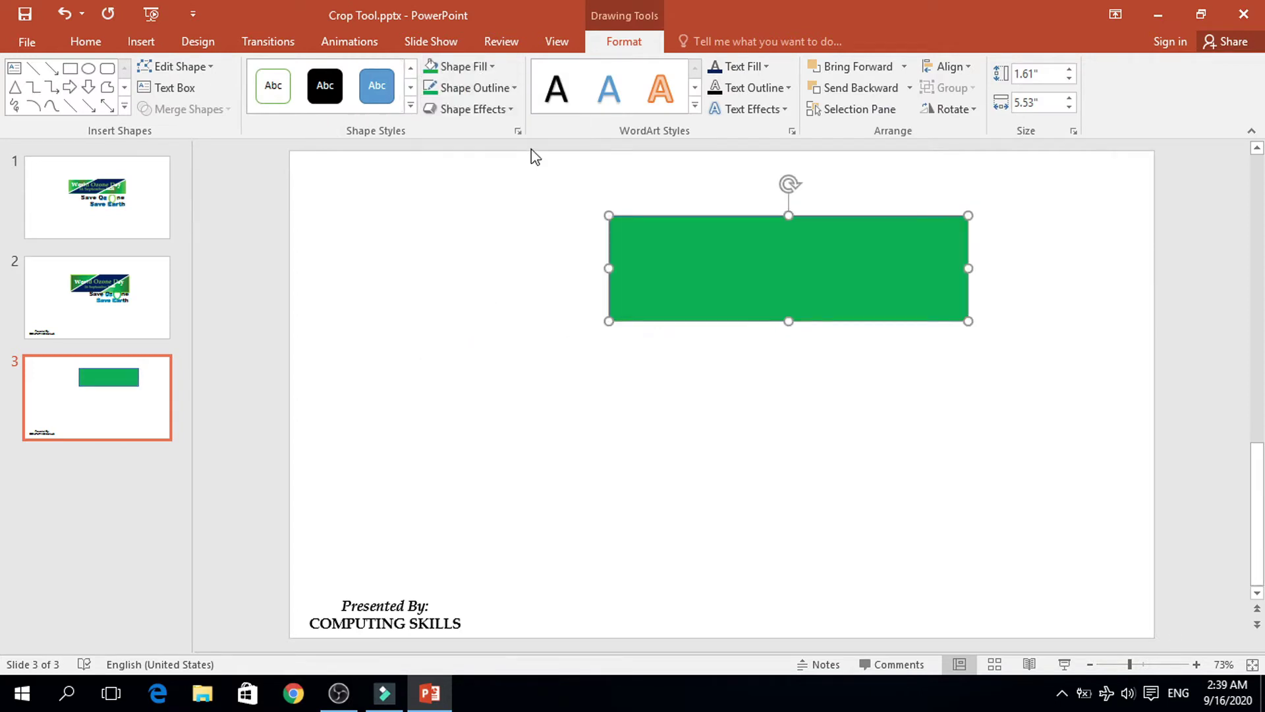
left_click(485, 89)
left_click(495, 248)
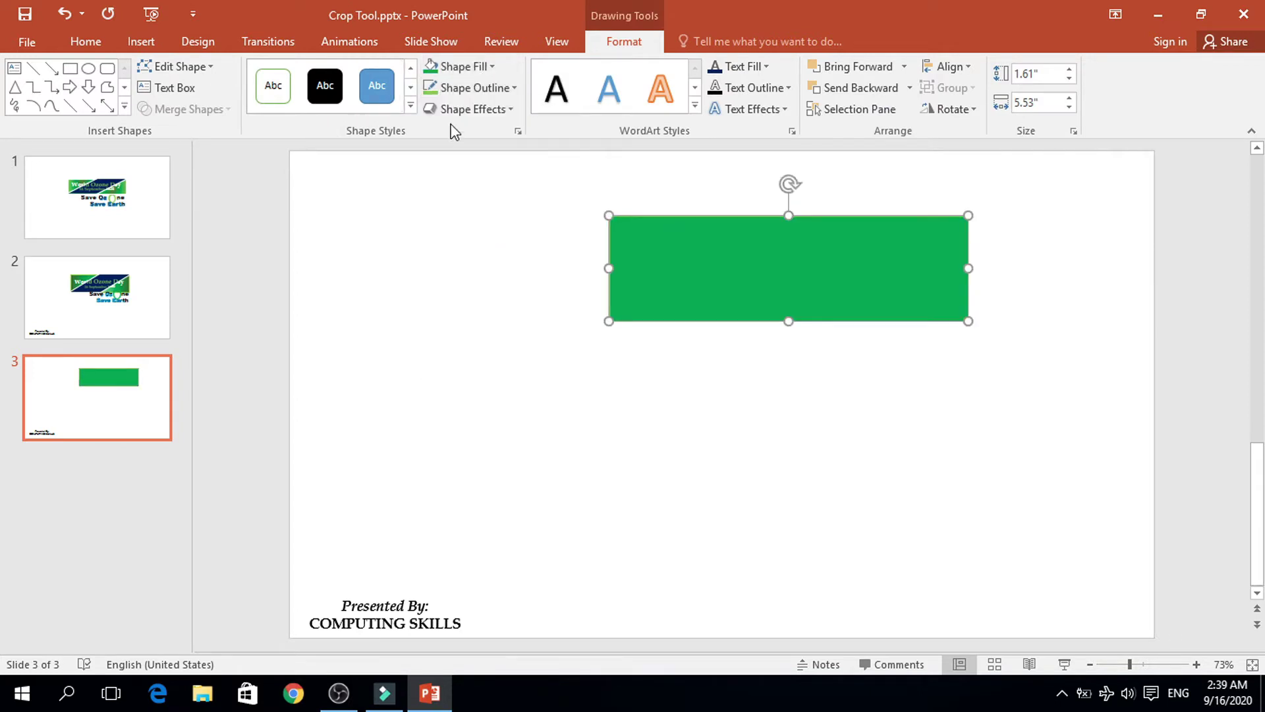
- Give the rectangle a radial green preset gradient radiating From Top Left Corner
left_click(518, 131)
left_click(1065, 326)
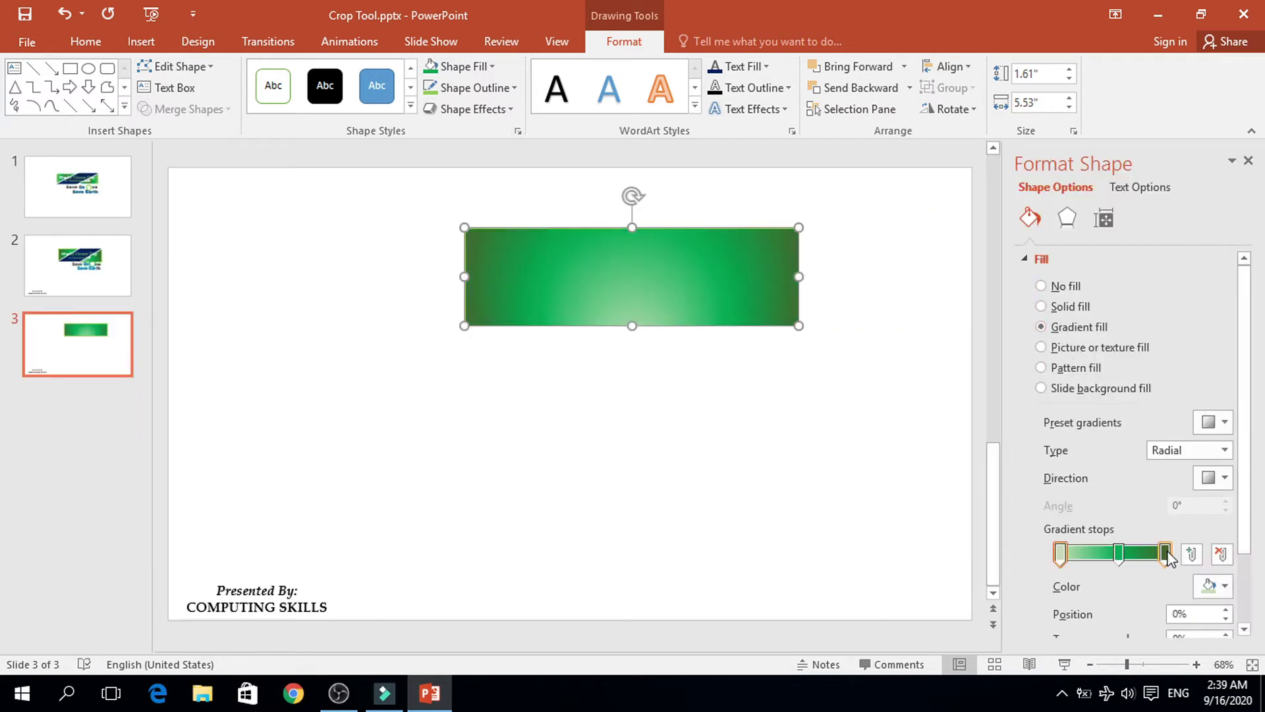
left_click(1213, 422)
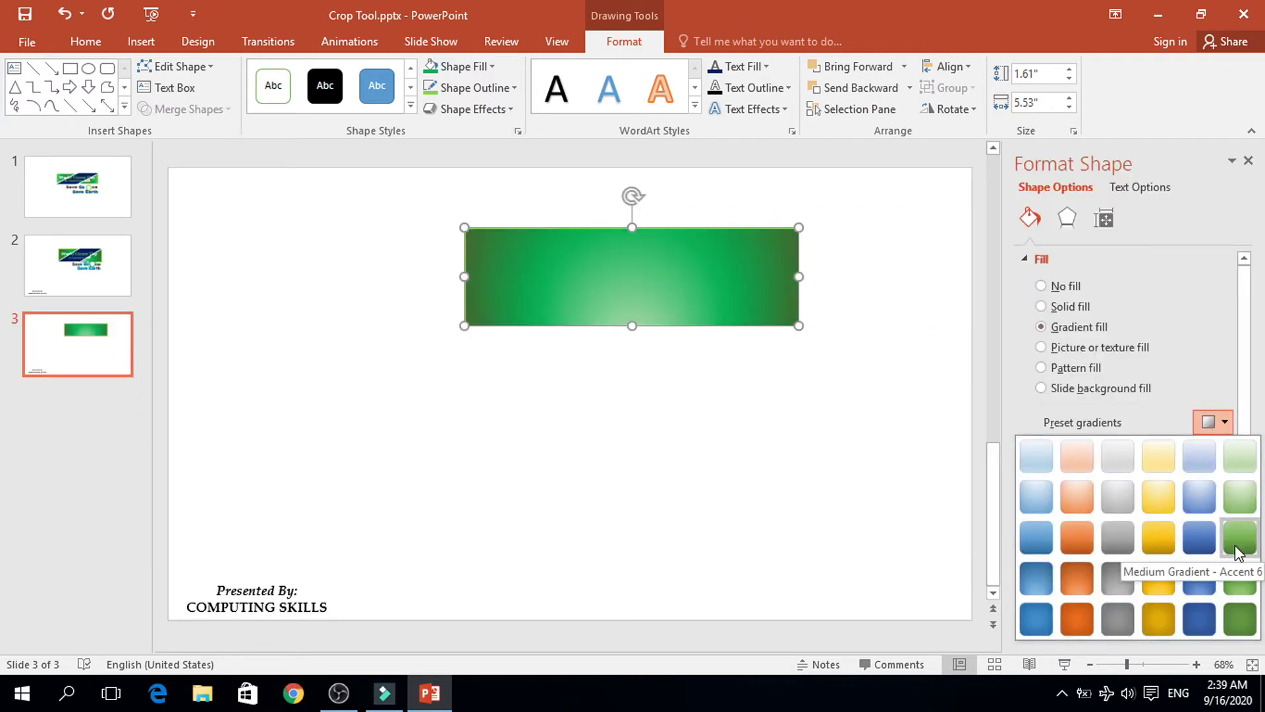
left_click(1240, 540)
left_click(1224, 423)
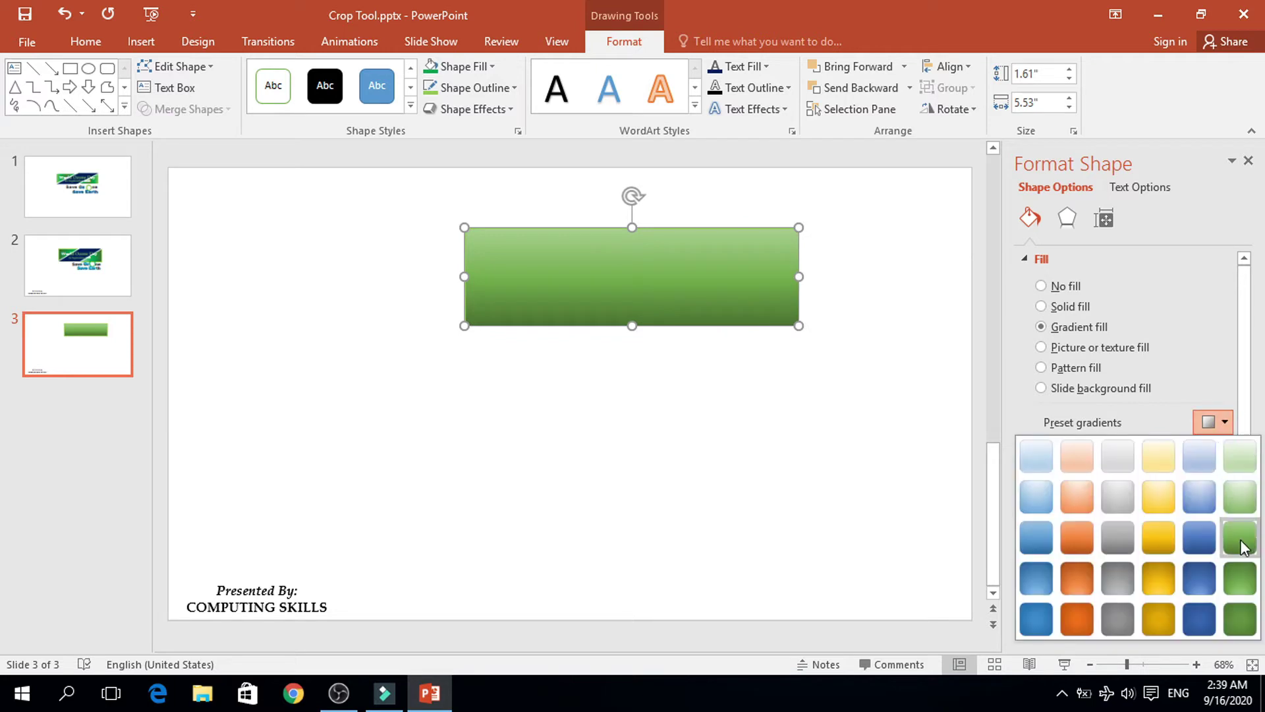
left_click(1243, 580)
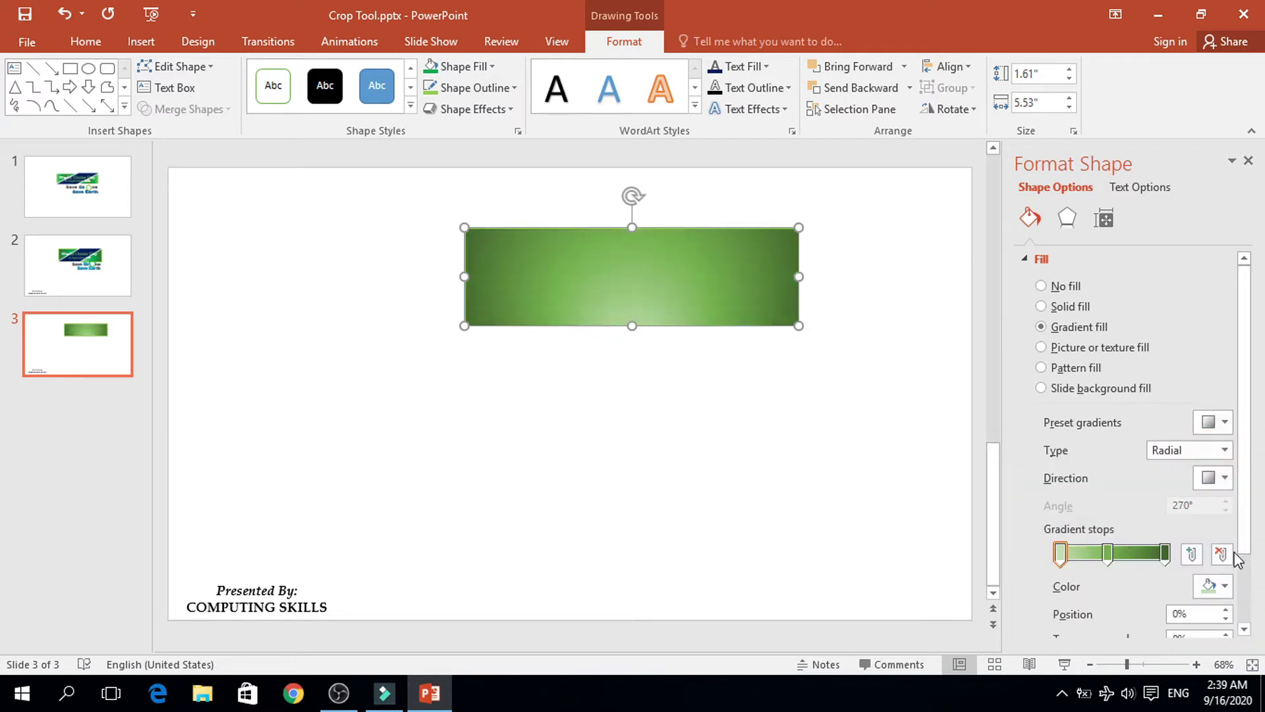
left_click(1224, 449)
left_click(1224, 449)
left_click(1225, 477)
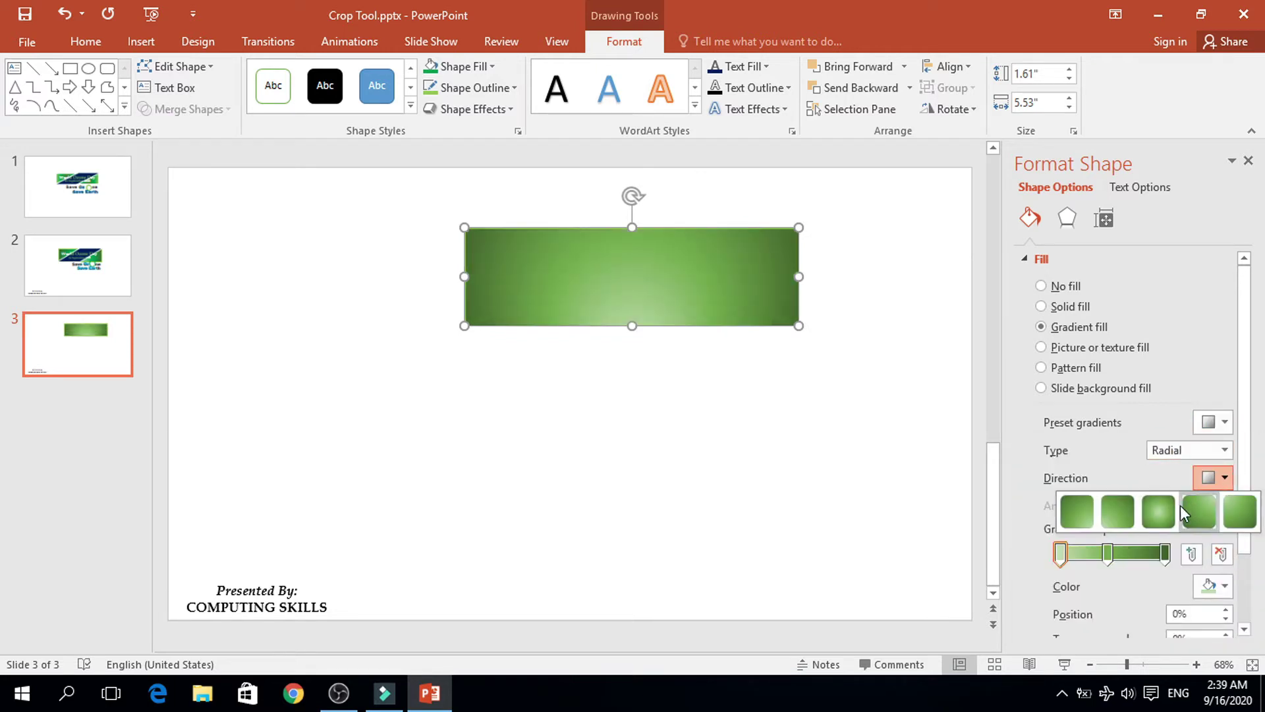
left_click(1164, 510)
left_click(1219, 480)
left_click(1130, 514)
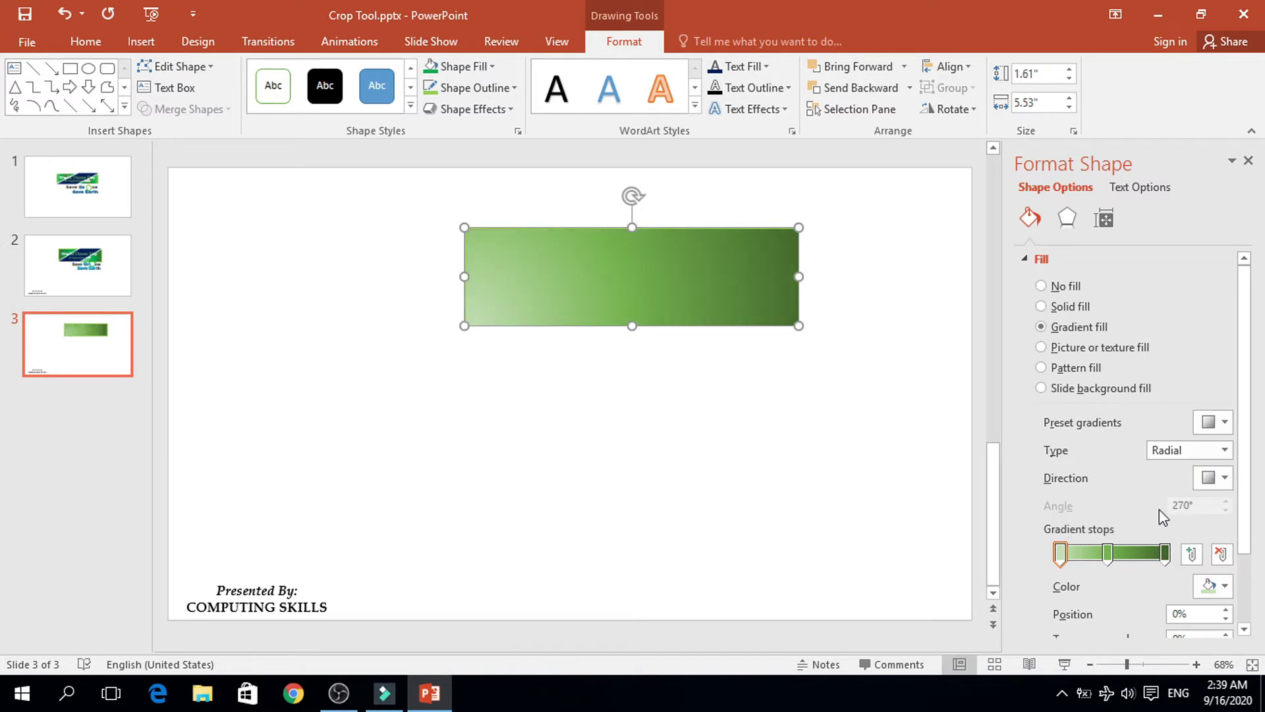
left_click(1220, 480)
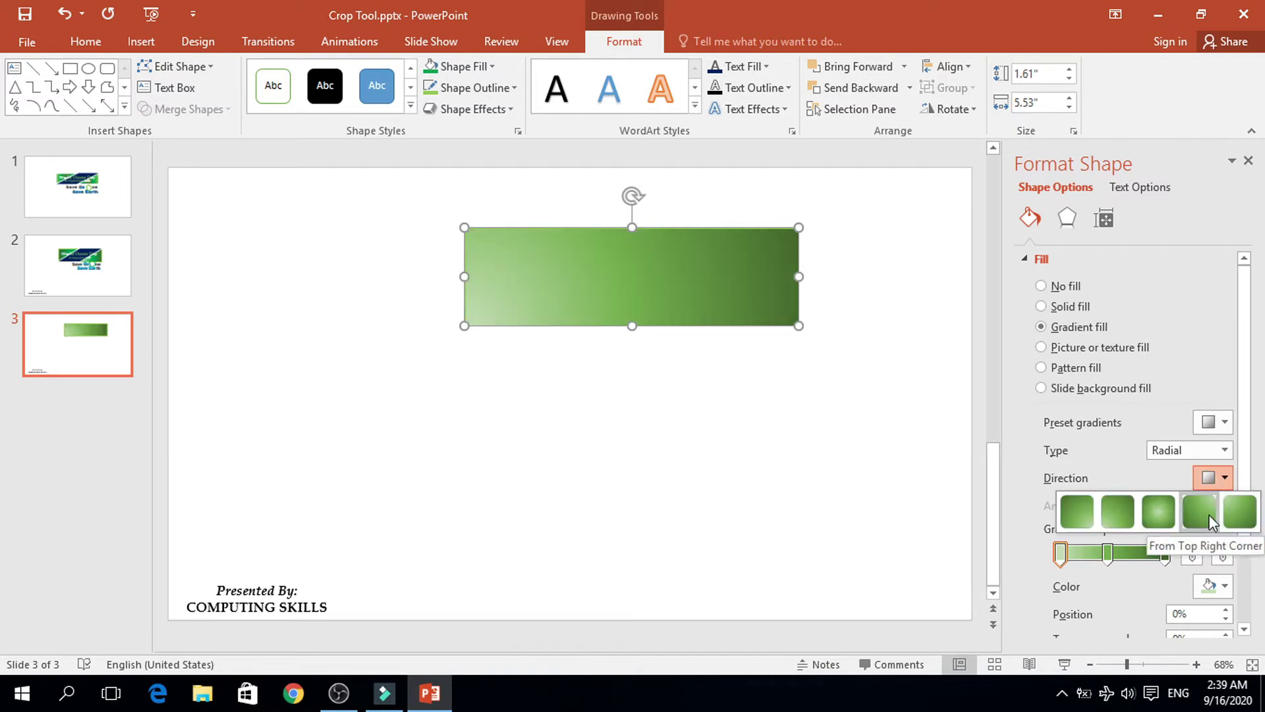
left_click(1231, 514)
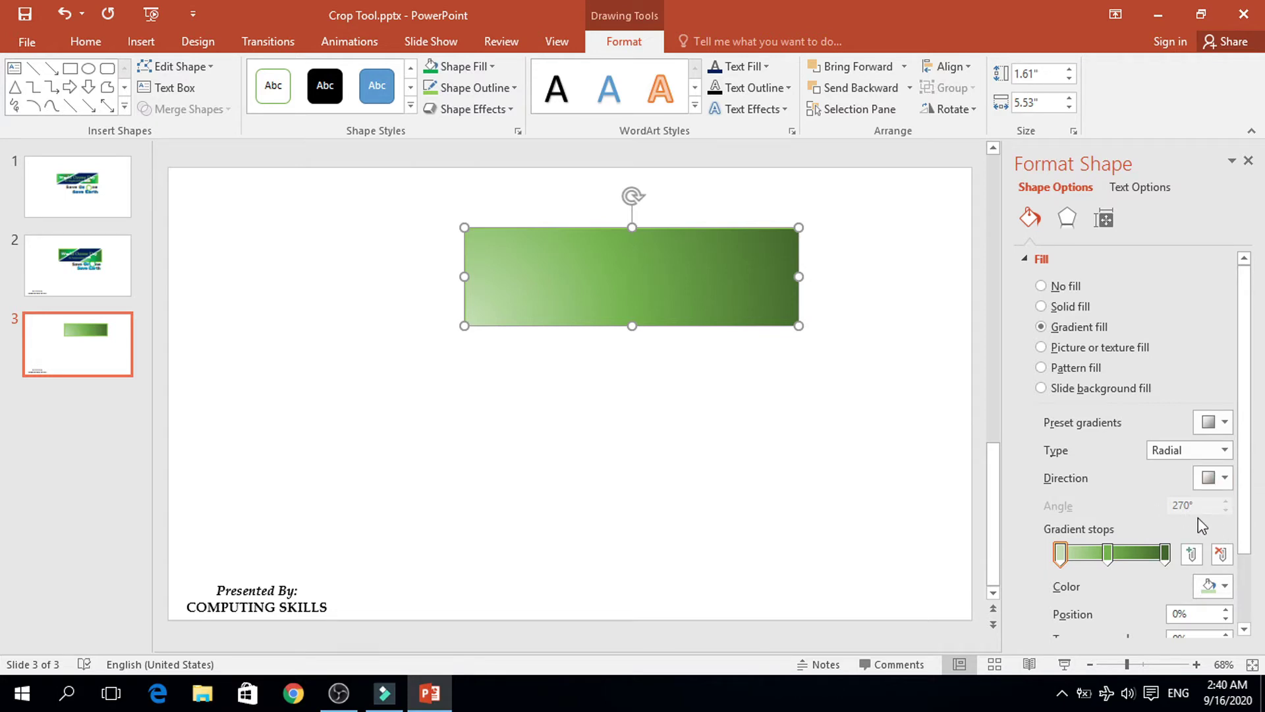
- Recolour the first and last gradient stops to bright green
left_click(1221, 586)
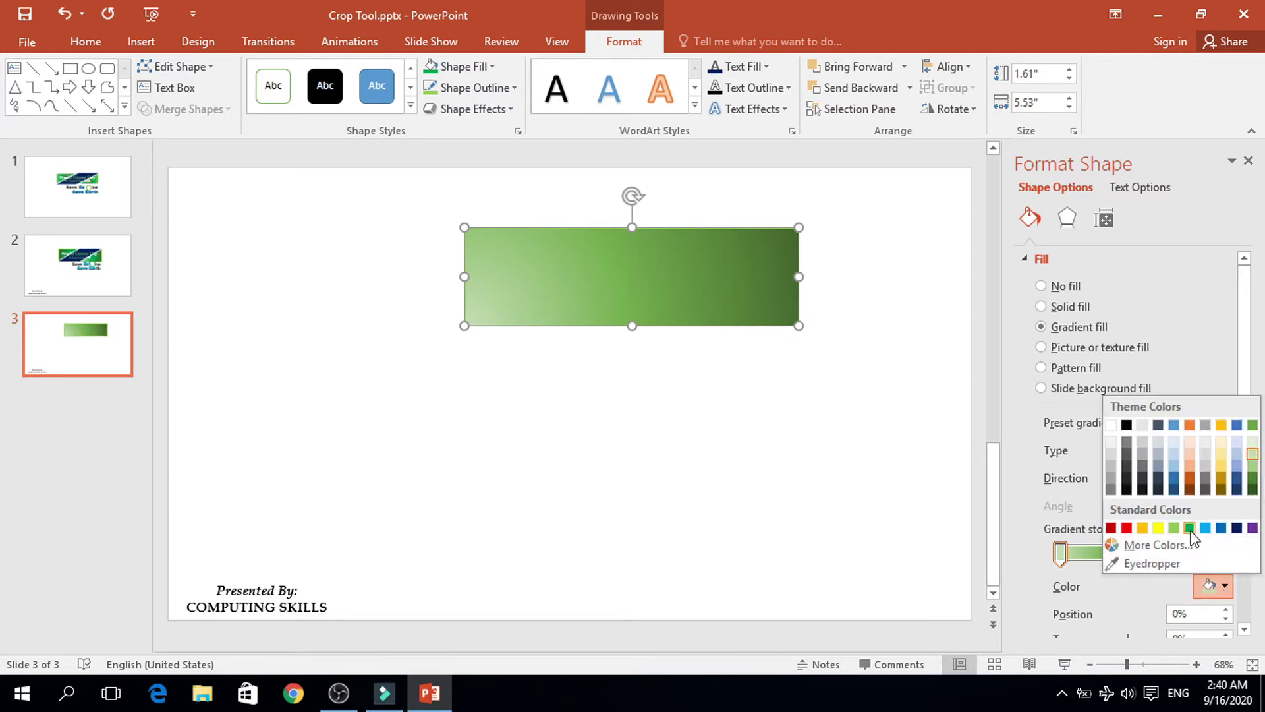
left_click(1186, 525)
left_click(1166, 553)
left_click(1220, 586)
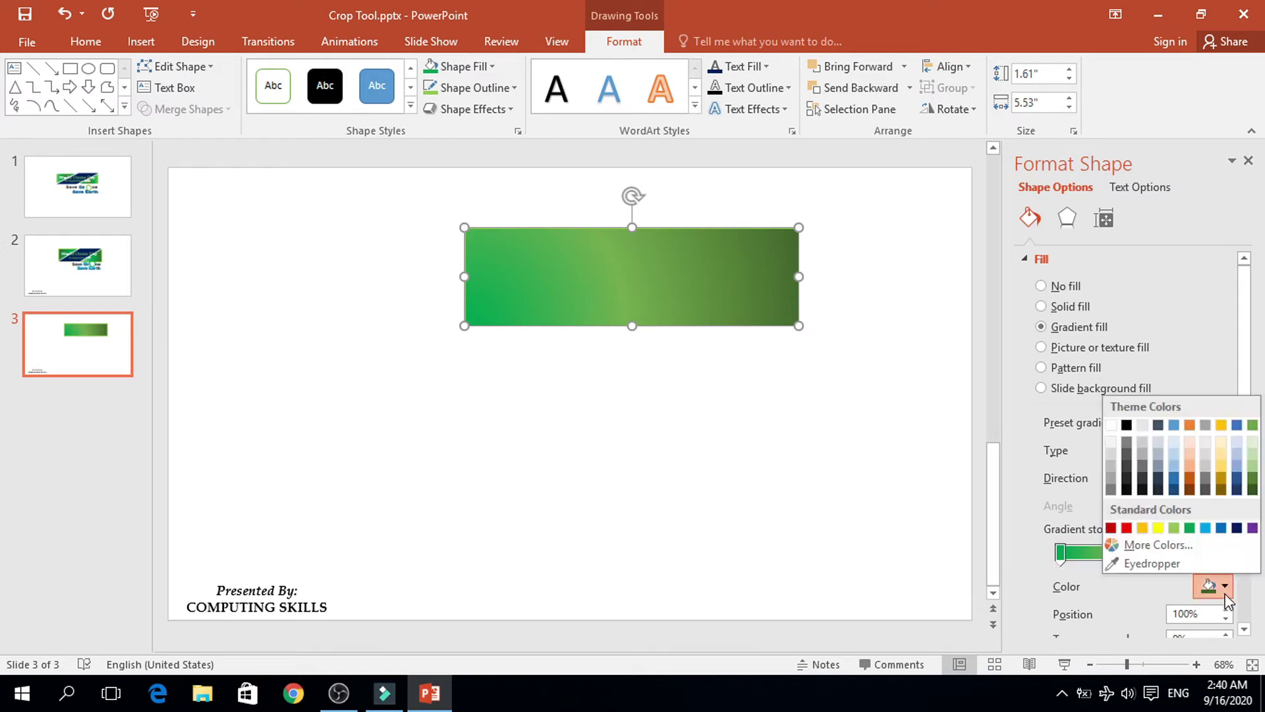
left_click(1187, 526)
left_click(824, 469)
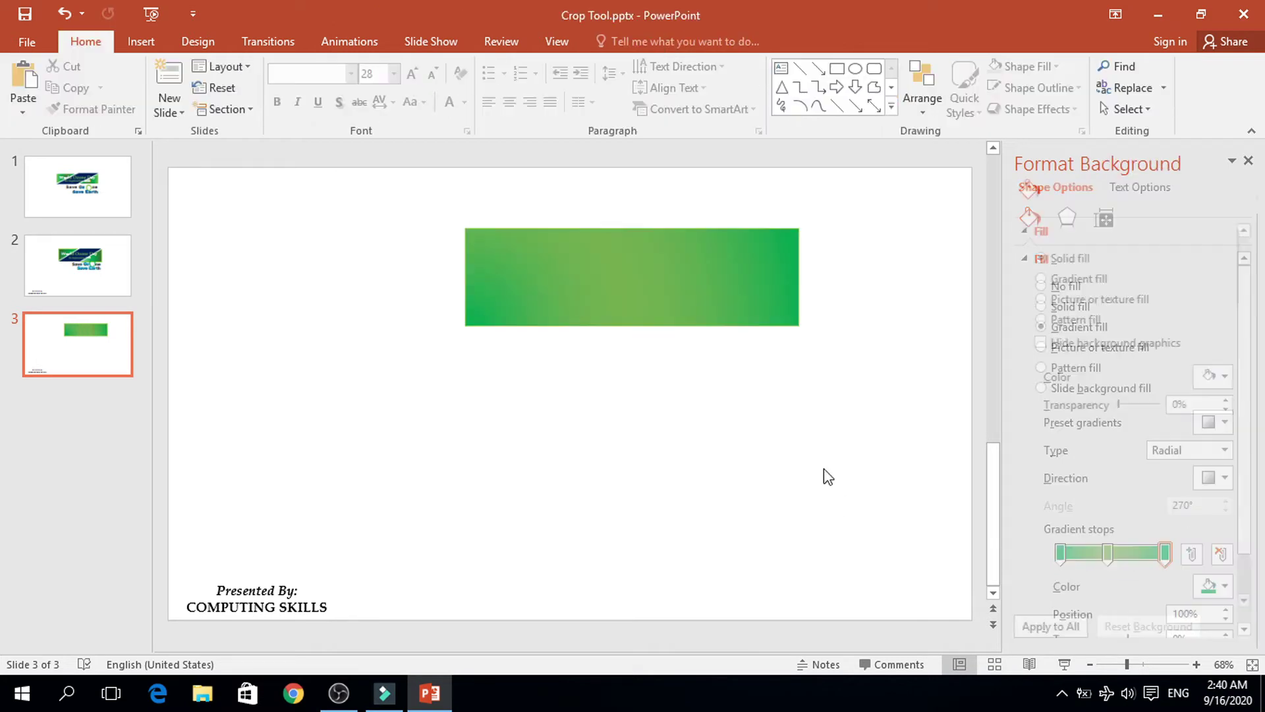
left_click(762, 310)
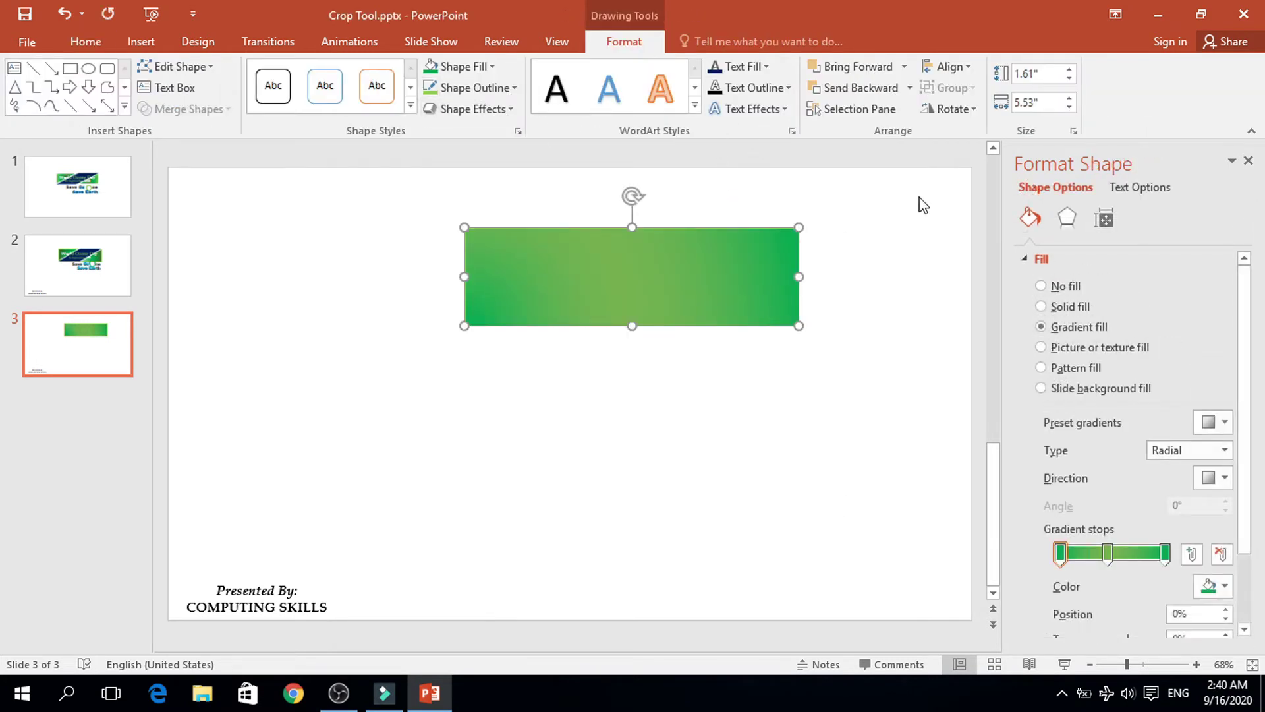
- Send the green rectangle to the back and make the title and date text white
left_click(910, 87)
left_click(899, 129)
left_click(652, 284)
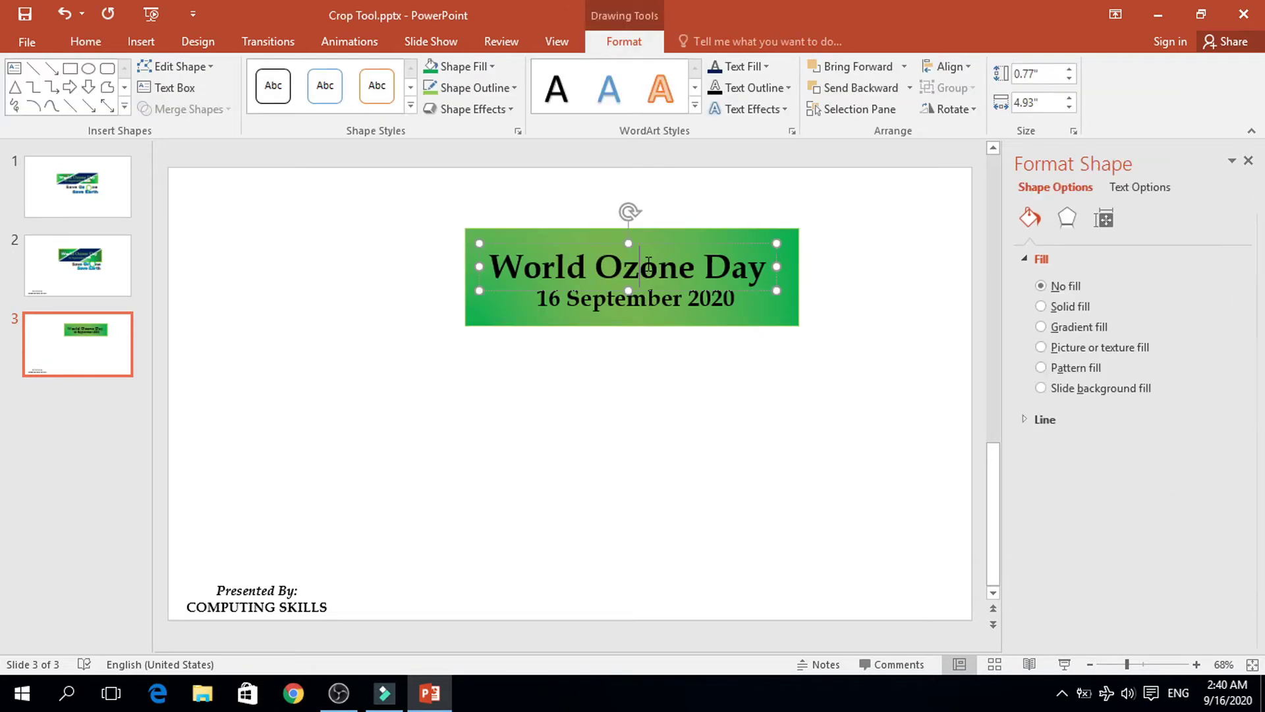
left_click(86, 41)
left_click(464, 102)
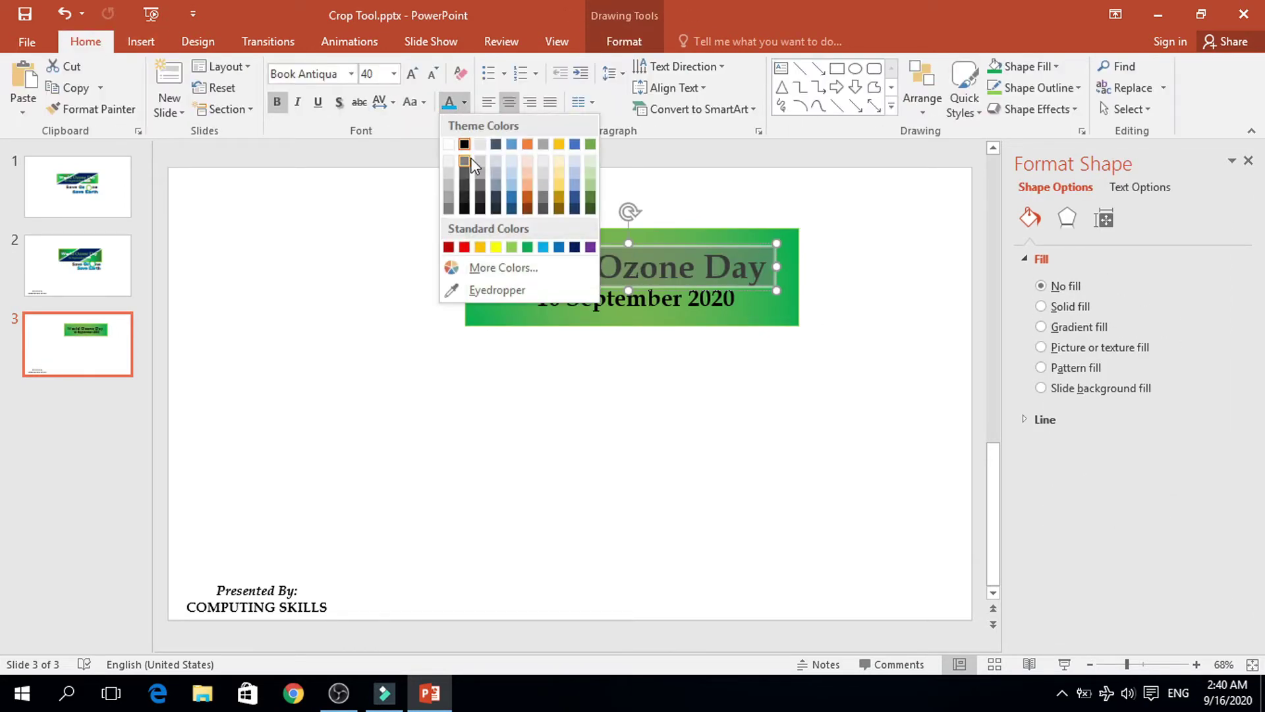
left_click(552, 247)
left_click(553, 290)
left_click(449, 102)
left_click(432, 234)
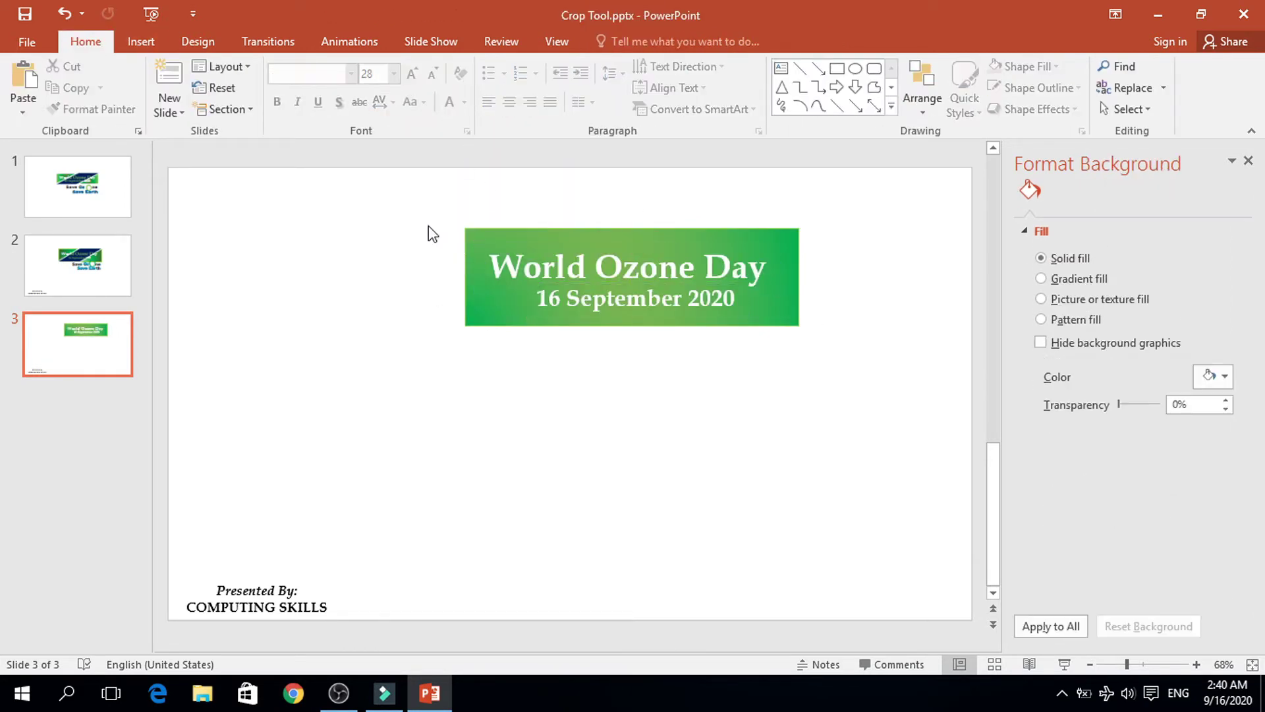
- Copy the banner below, with light green text and a dark blue fill
left_click_drag(403, 207, 870, 362)
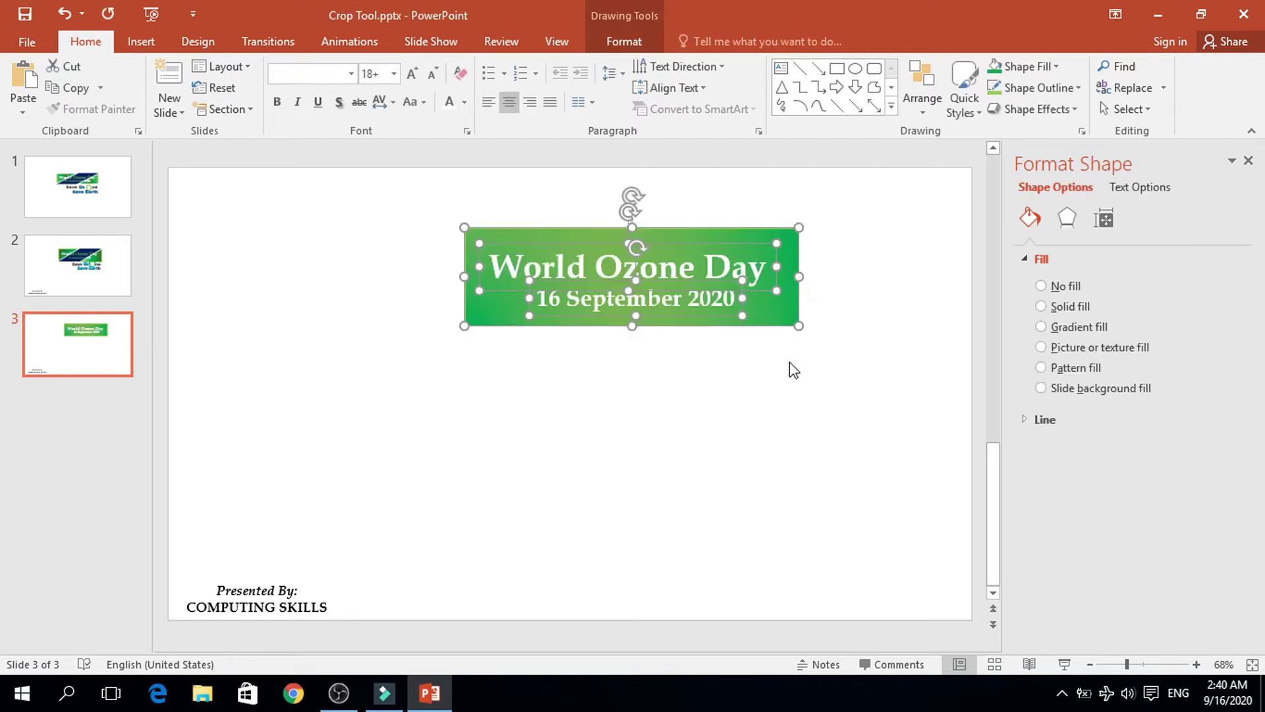
left_click_drag(719, 336, 687, 481)
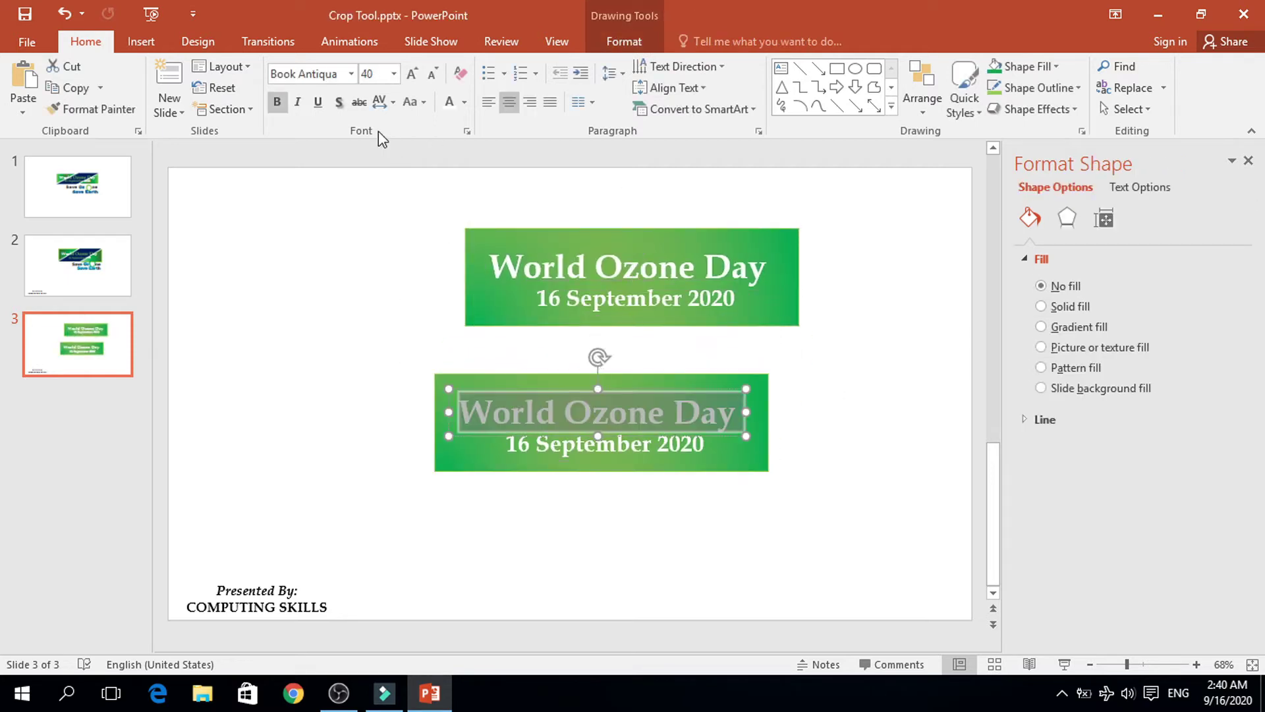
left_click(464, 102)
left_click(549, 256)
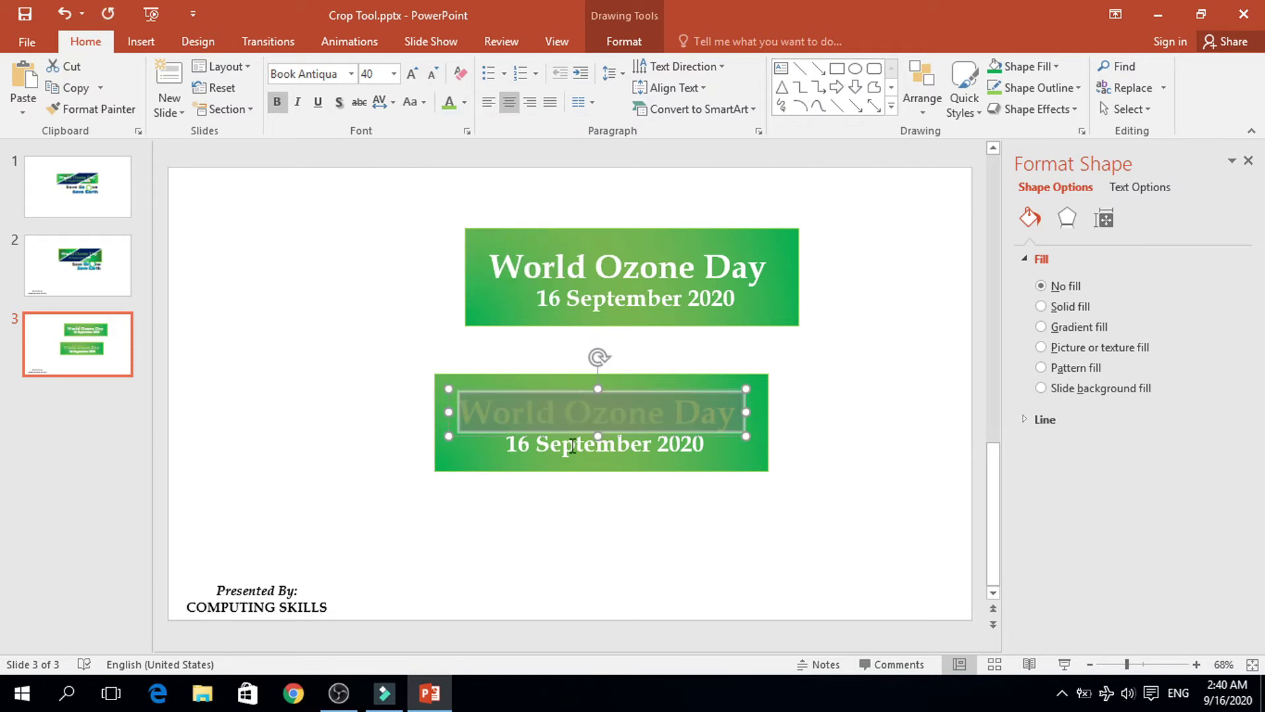
key("Tab")
left_click(449, 102)
left_click(762, 427)
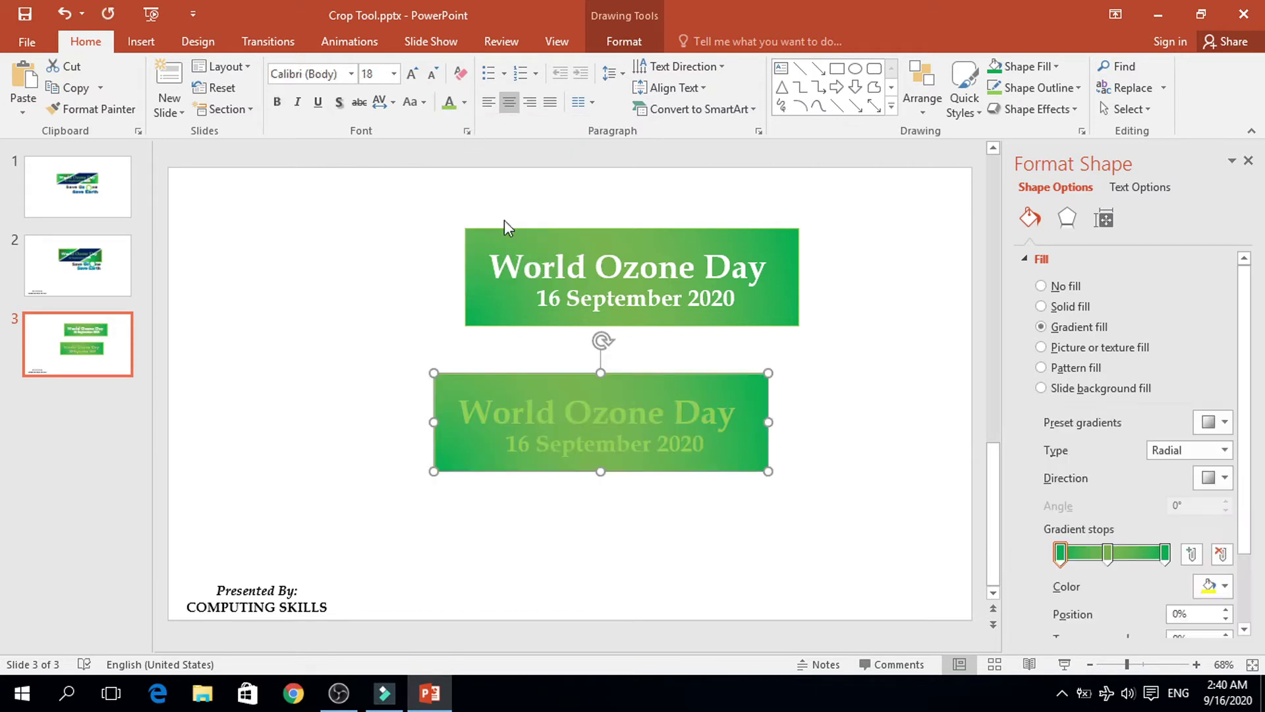
left_click(624, 41)
left_click(461, 66)
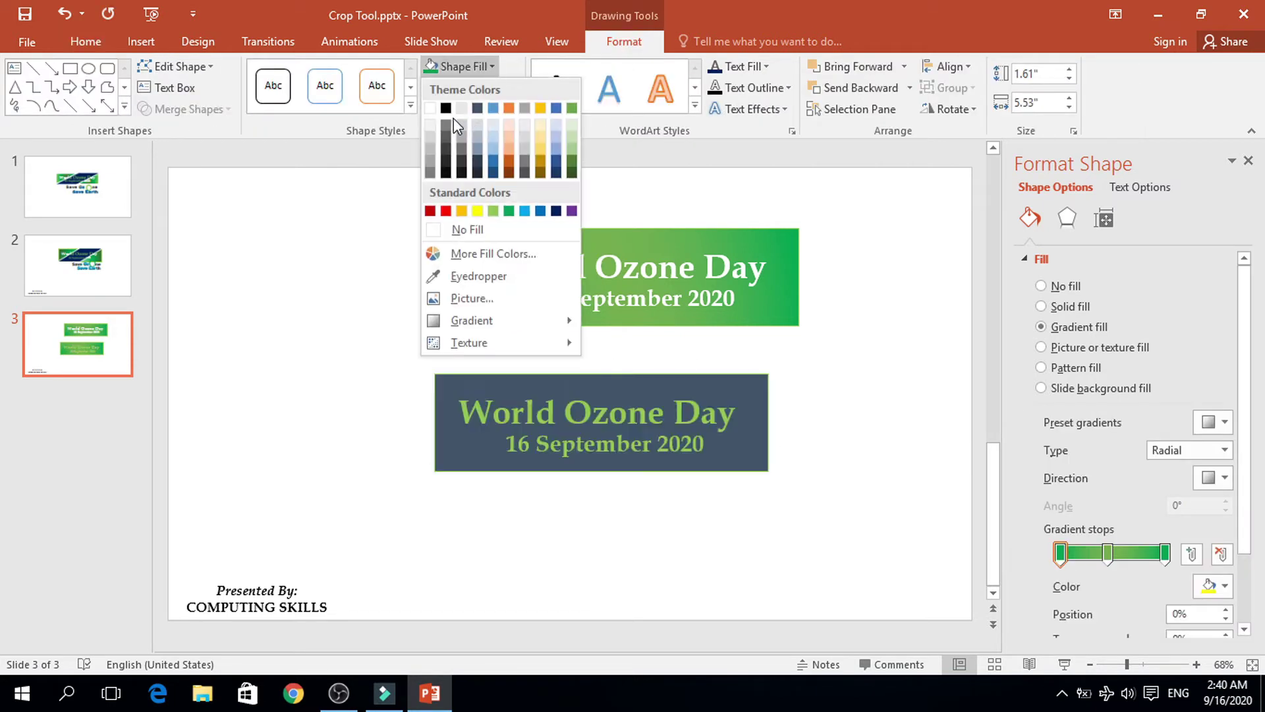
left_click(556, 211)
left_click_drag(404, 336, 823, 535)
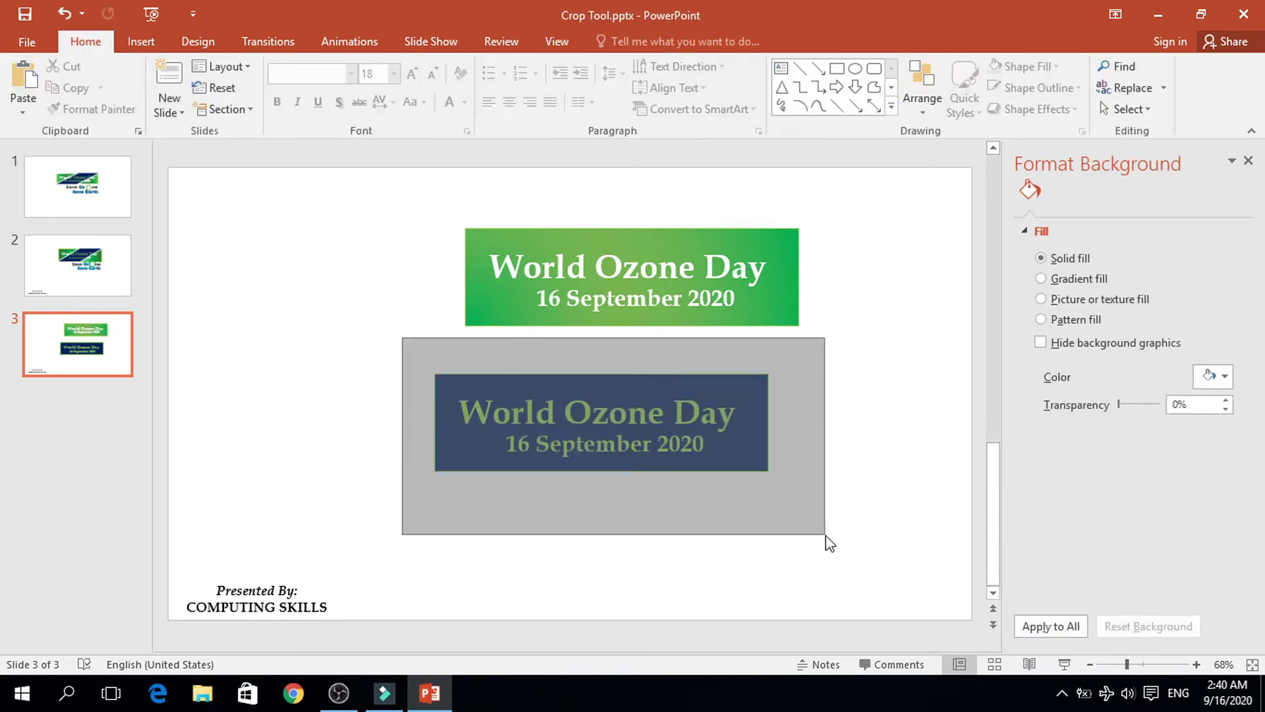
- Replace the blue banner with a pasted picture of it, placed over the green banner
right_click(731, 455)
left_click(816, 383)
right_click(816, 384)
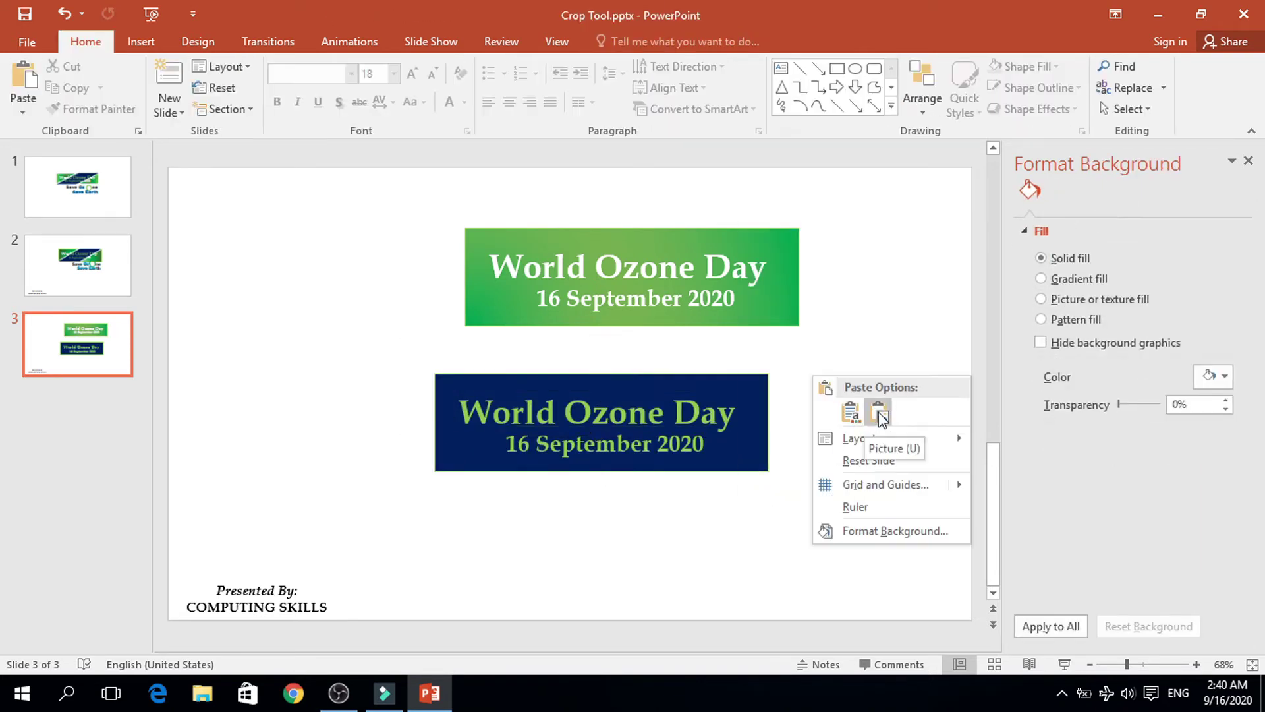
left_click(884, 415)
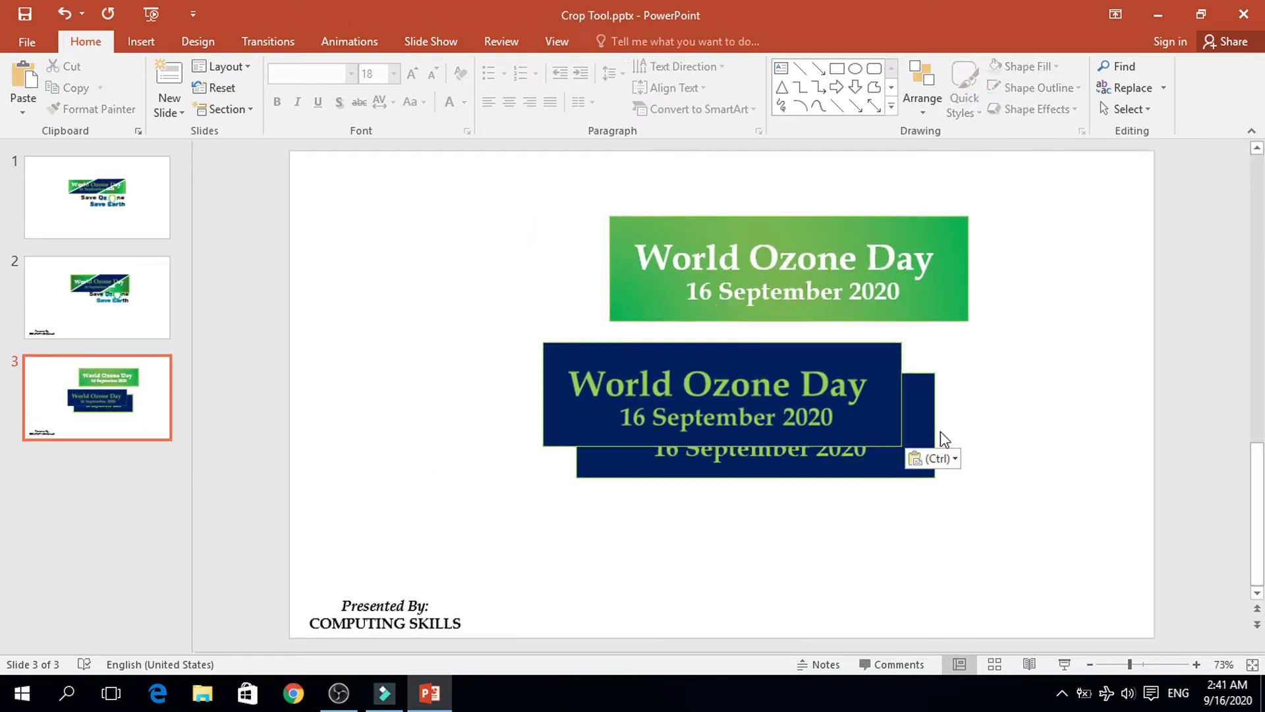
left_click(926, 417)
key("Delete")
left_click_drag(856, 428, 920, 306)
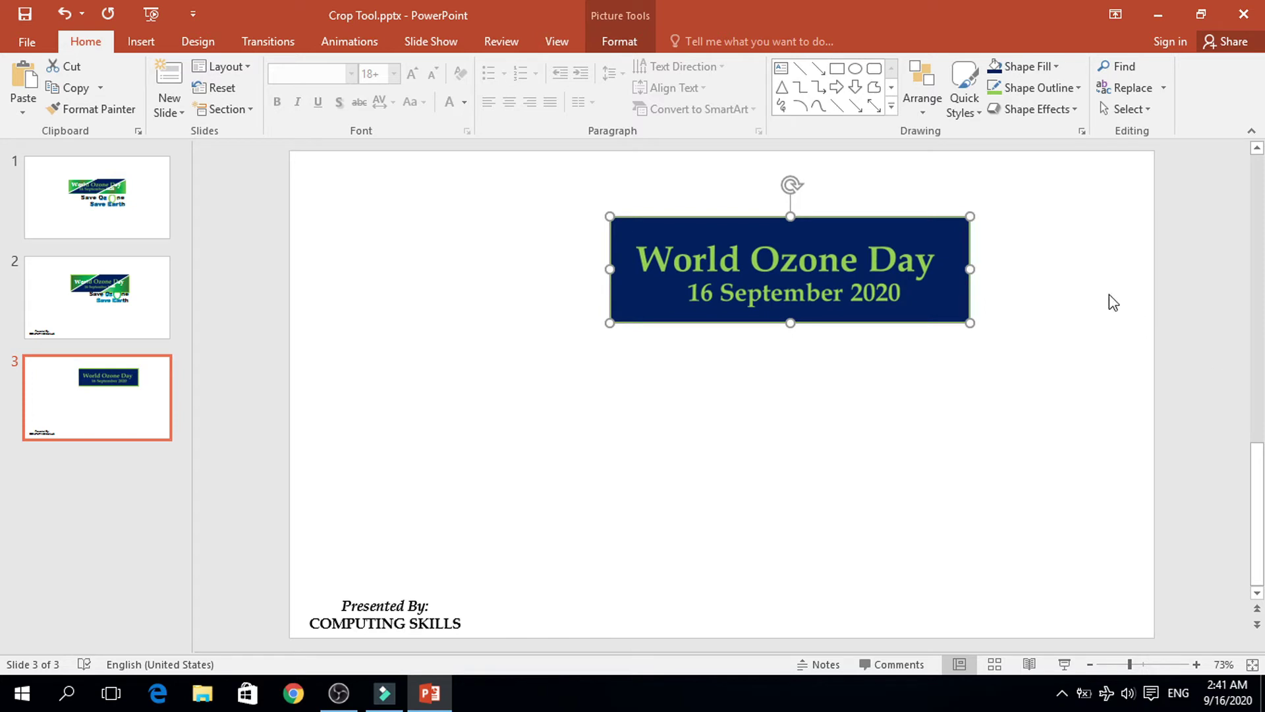
left_click(1108, 300)
left_click(791, 313)
left_click_drag(794, 322, 795, 322)
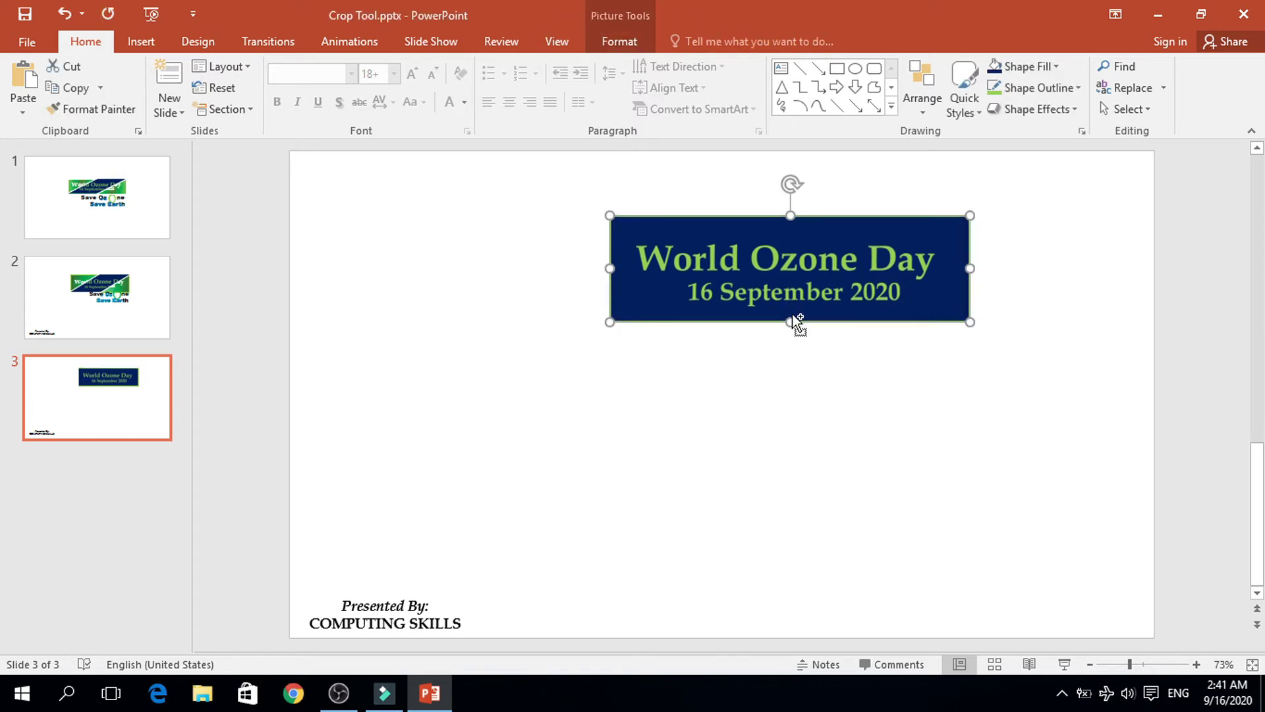
left_click(535, 197)
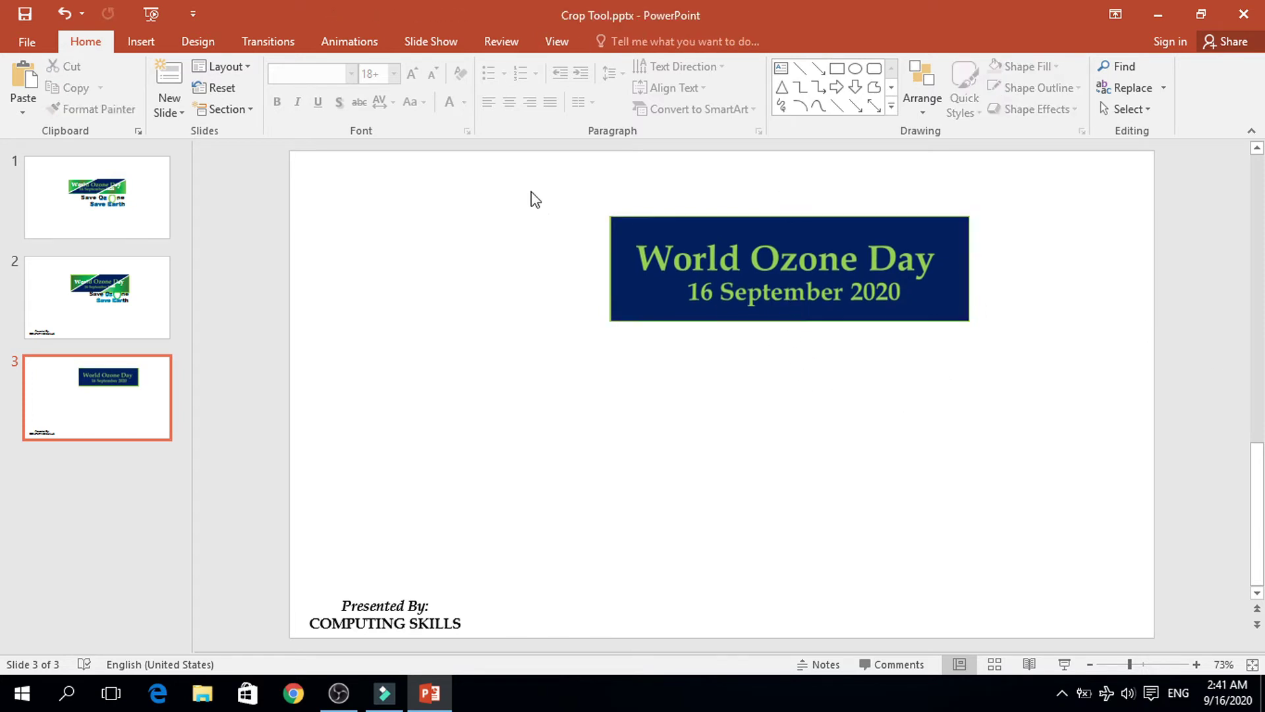
- Crop the picture to a trapezoid reshaped into a diagonal band, with no outline, and reposition both banners
left_click(623, 225)
left_click(620, 41)
left_click(1048, 111)
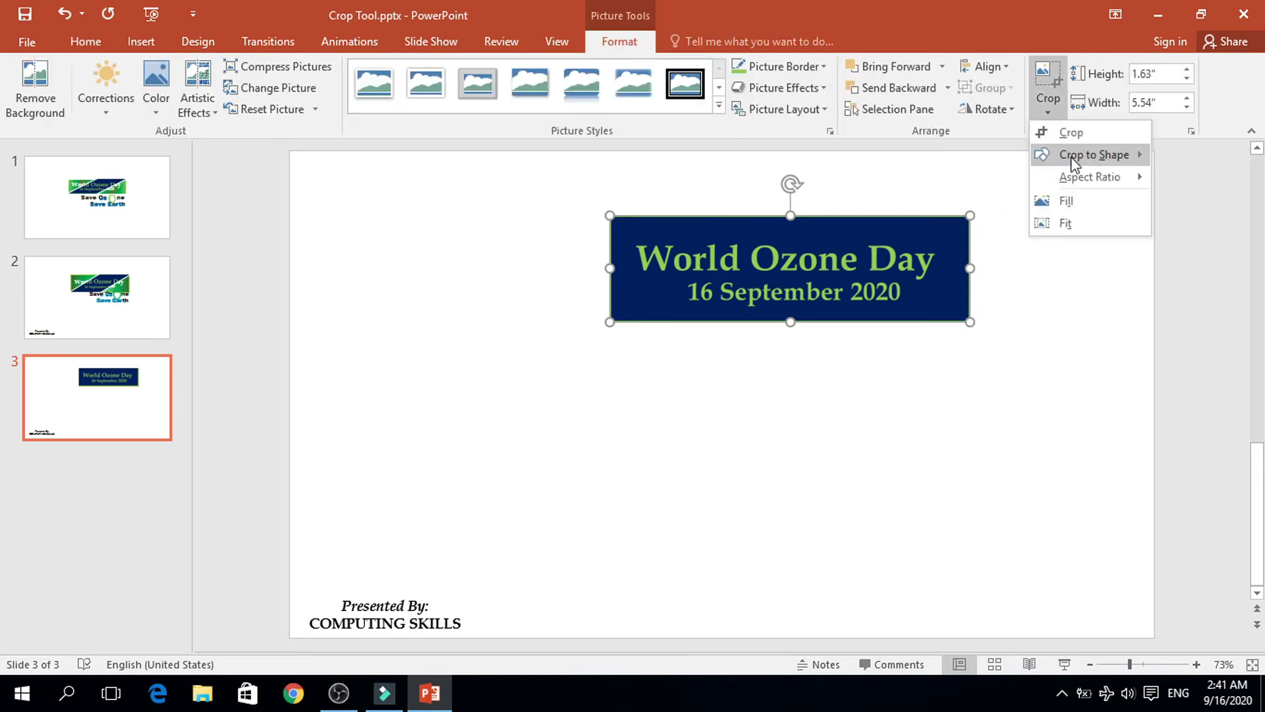
left_click(874, 215)
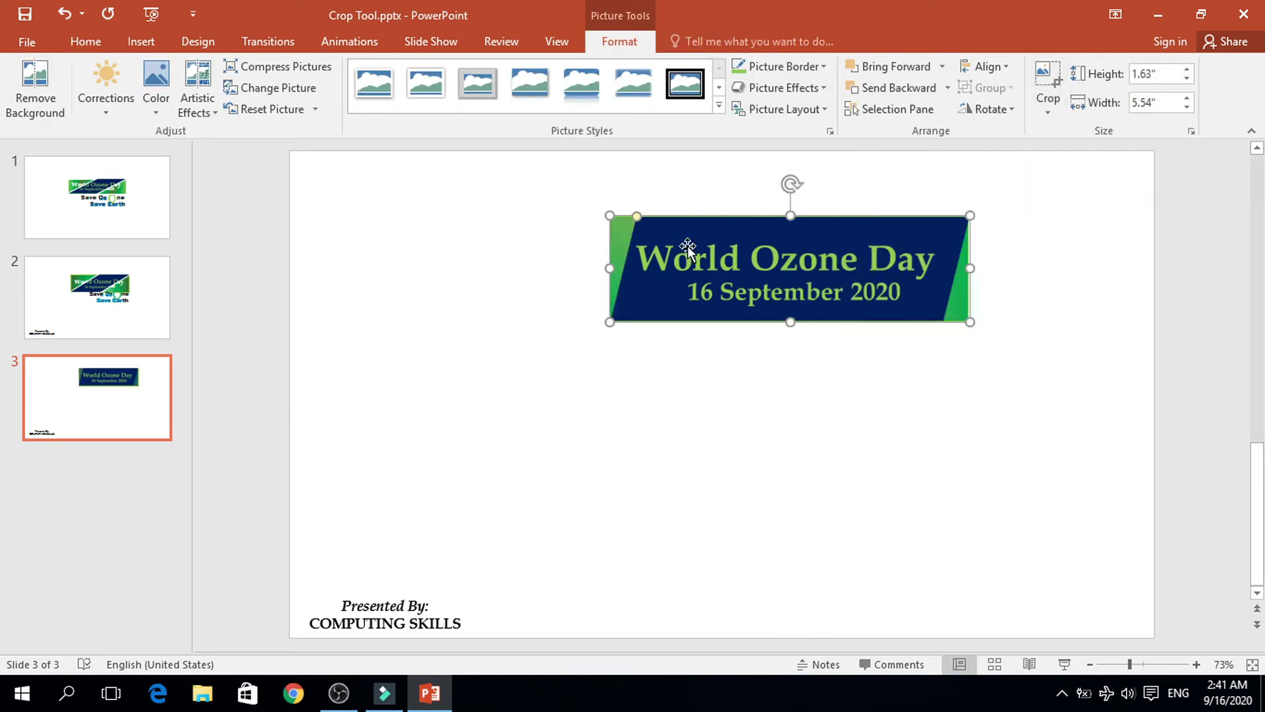
left_click_drag(637, 217, 789, 216)
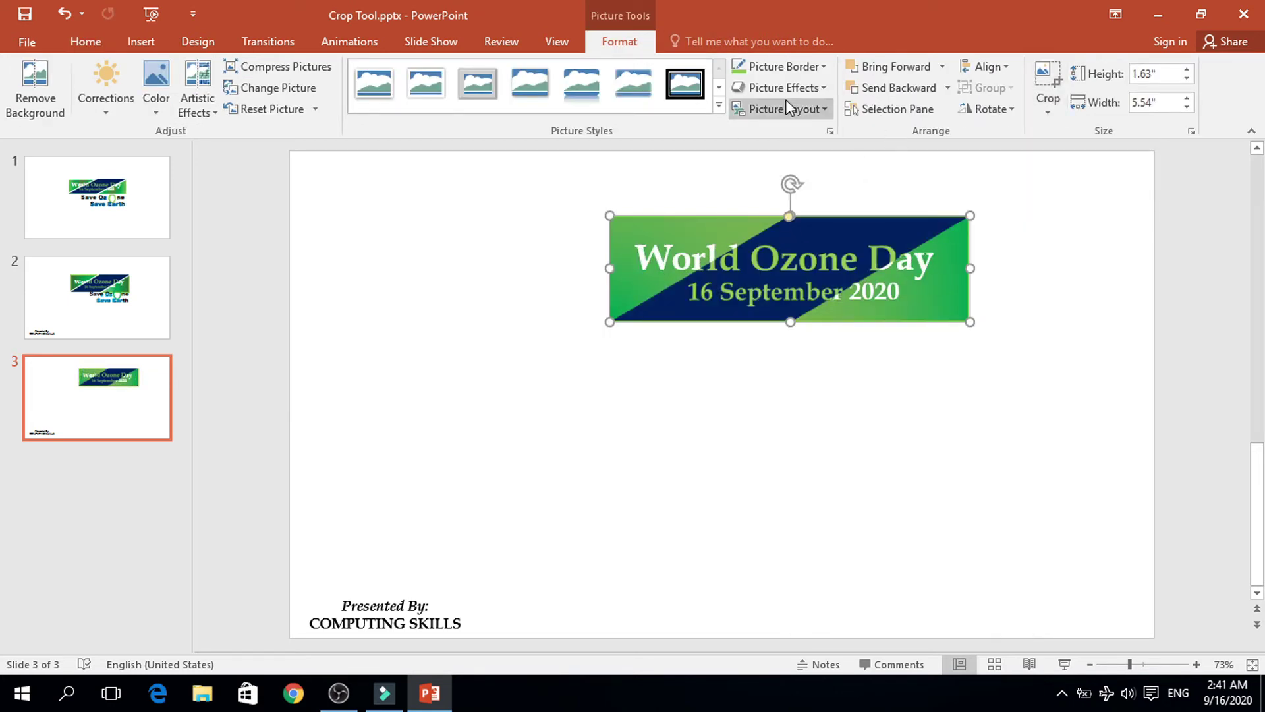
left_click(778, 66)
left_click(777, 66)
left_click_drag(538, 187, 1036, 335)
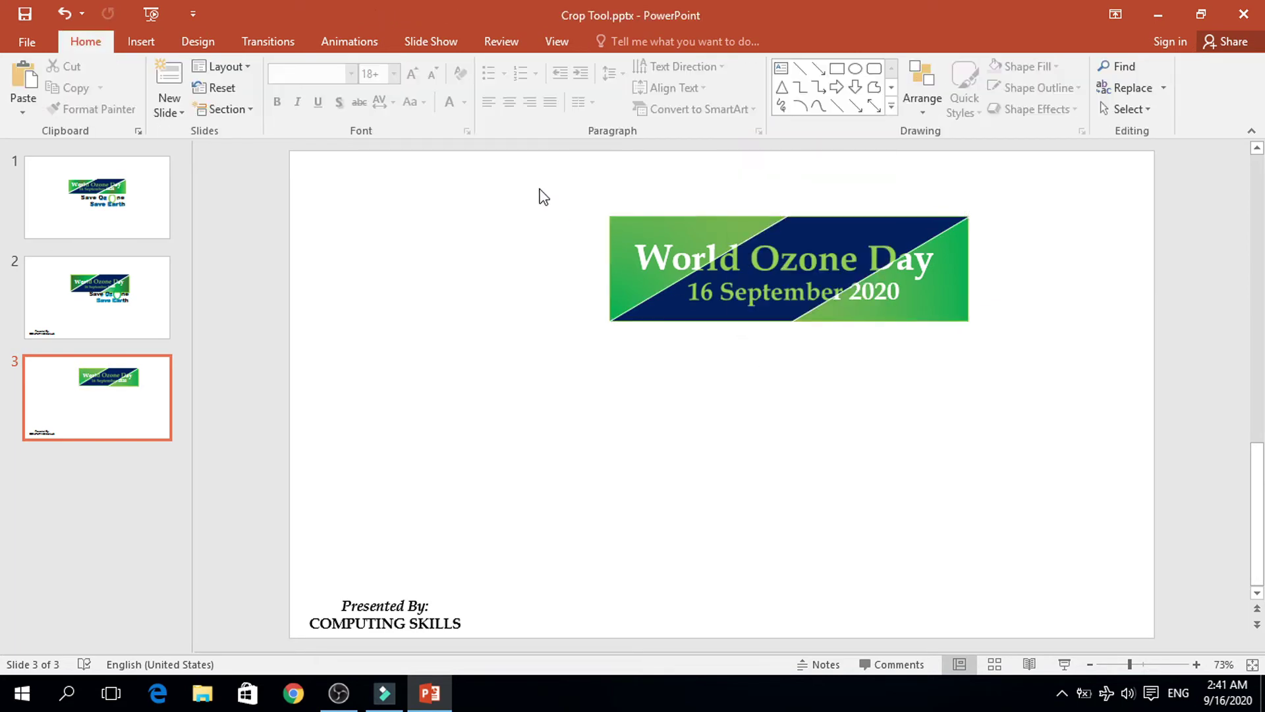
left_click_drag(955, 319, 899, 342)
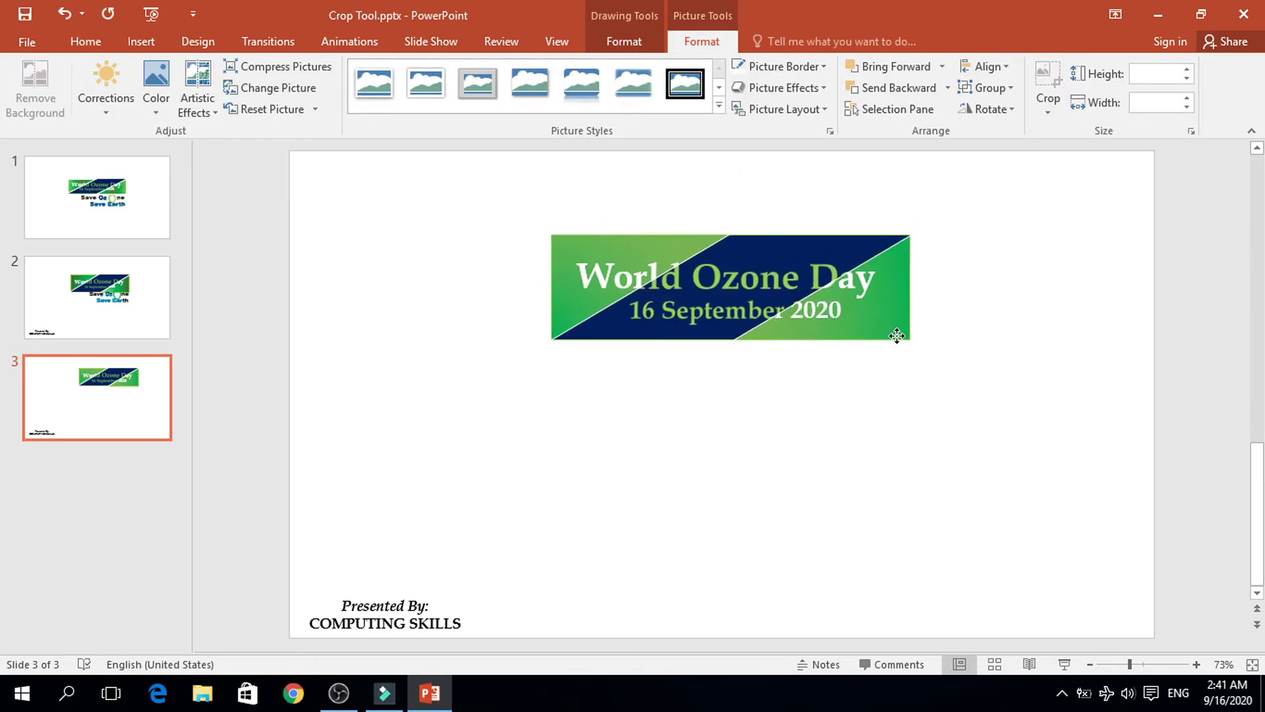
key("Escape")
left_click(141, 41)
left_click(315, 83)
- Add a right-aligned 36 pt Arial Black 'Save Oz ne' text box below the banner
left_click(303, 166)
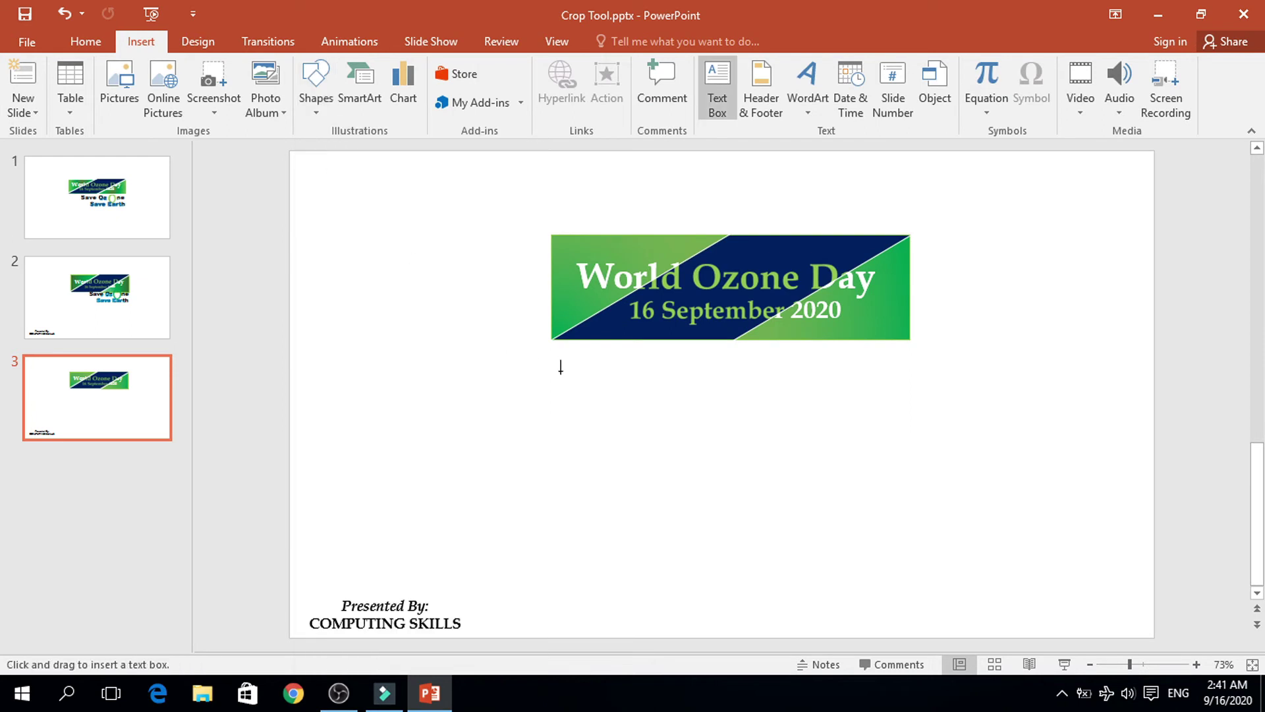
left_click(560, 380)
left_click_drag(652, 403, 910, 440)
type("Save Oz")
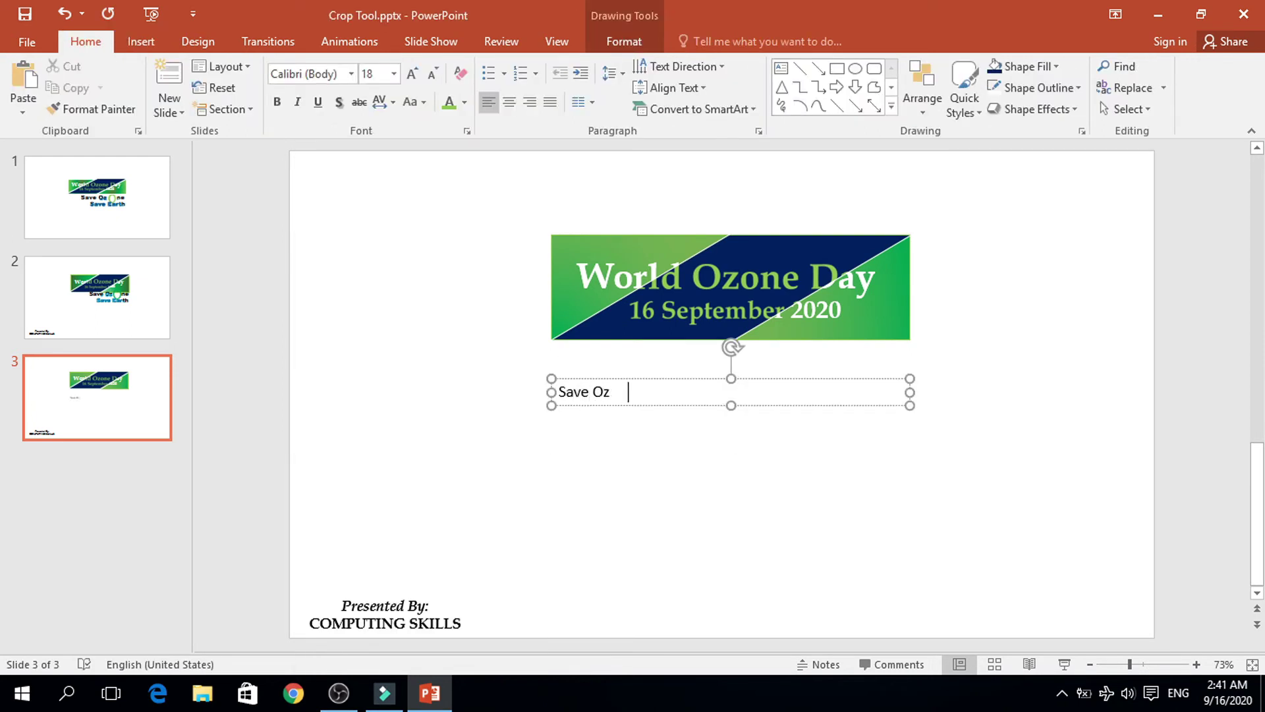
key("ctrl+a")
key("ctrl+shift+period")
key("ctrl+shift+period")
key("ctrl+shift+period")
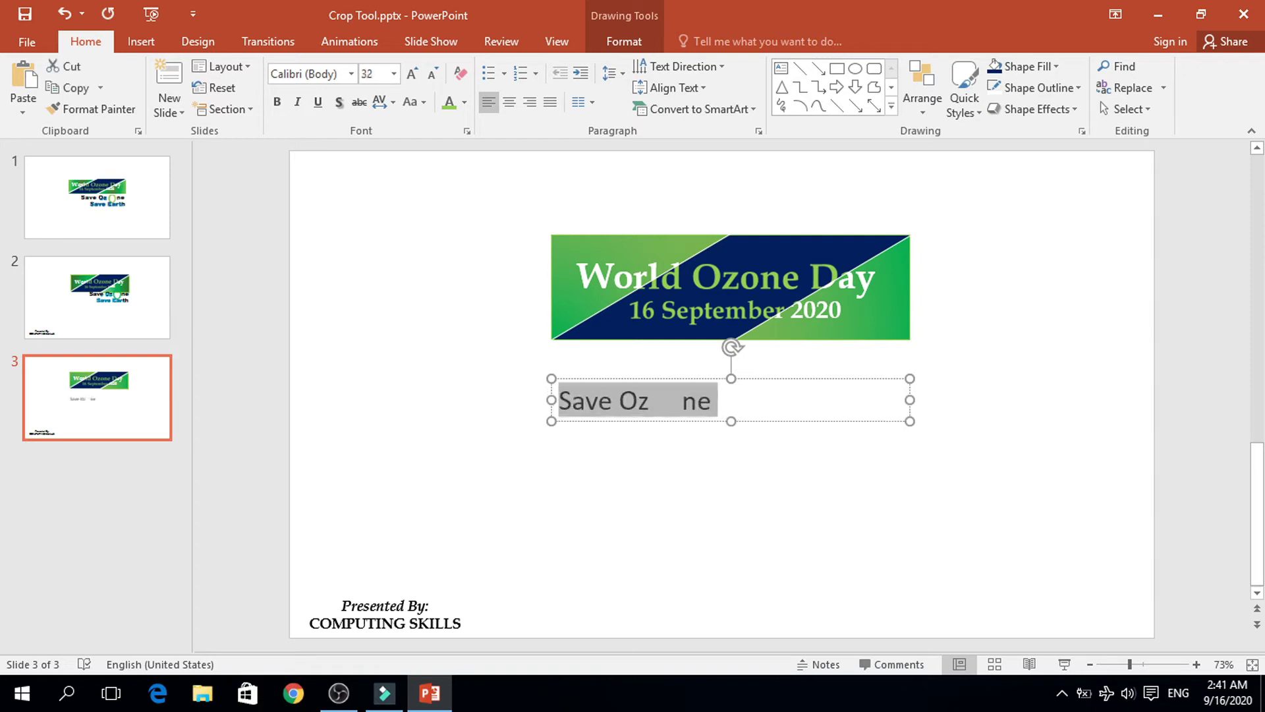
left_click(323, 76)
type("Arial Black")
key("Return")
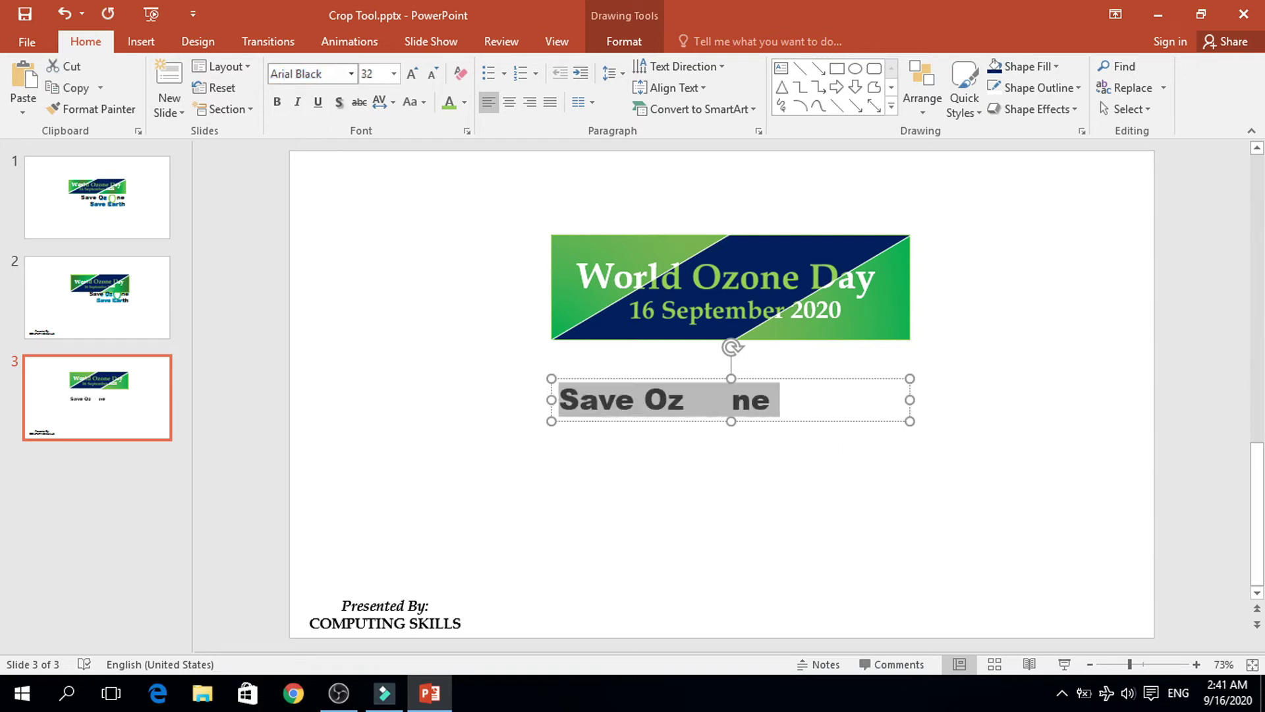
key("ctrl+shift+period")
key("ctrl+r")
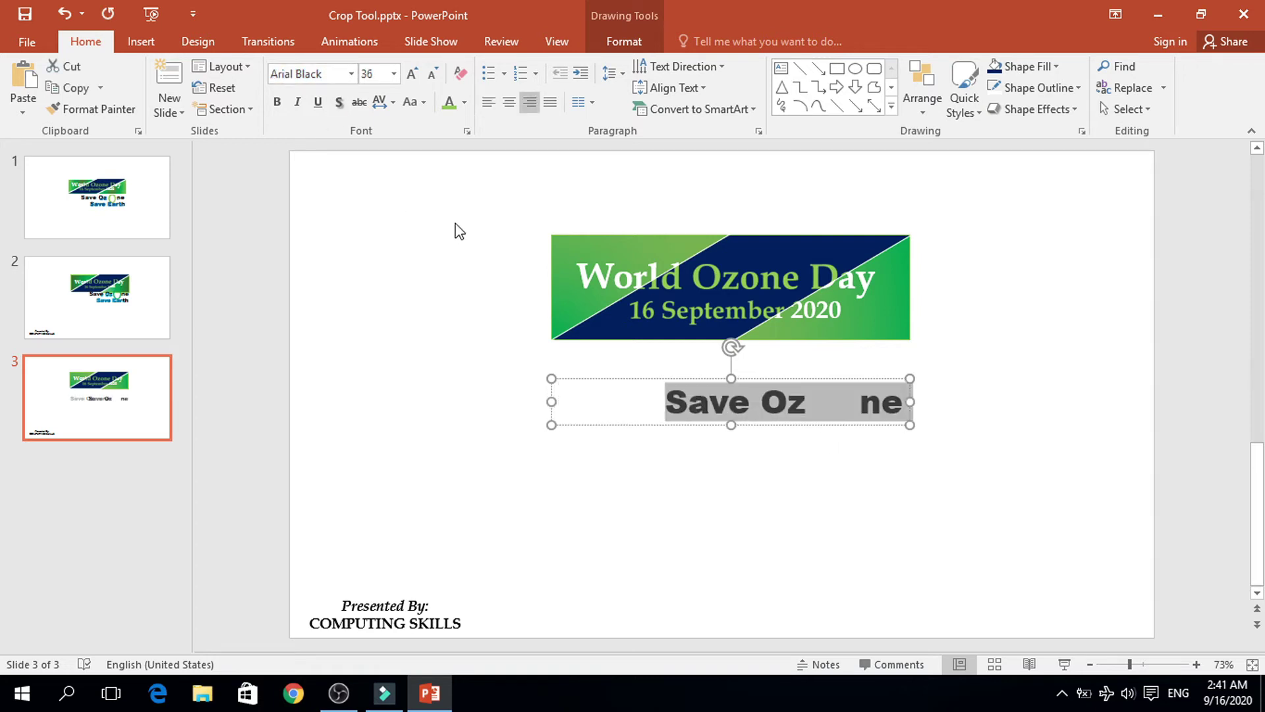
left_click(668, 416)
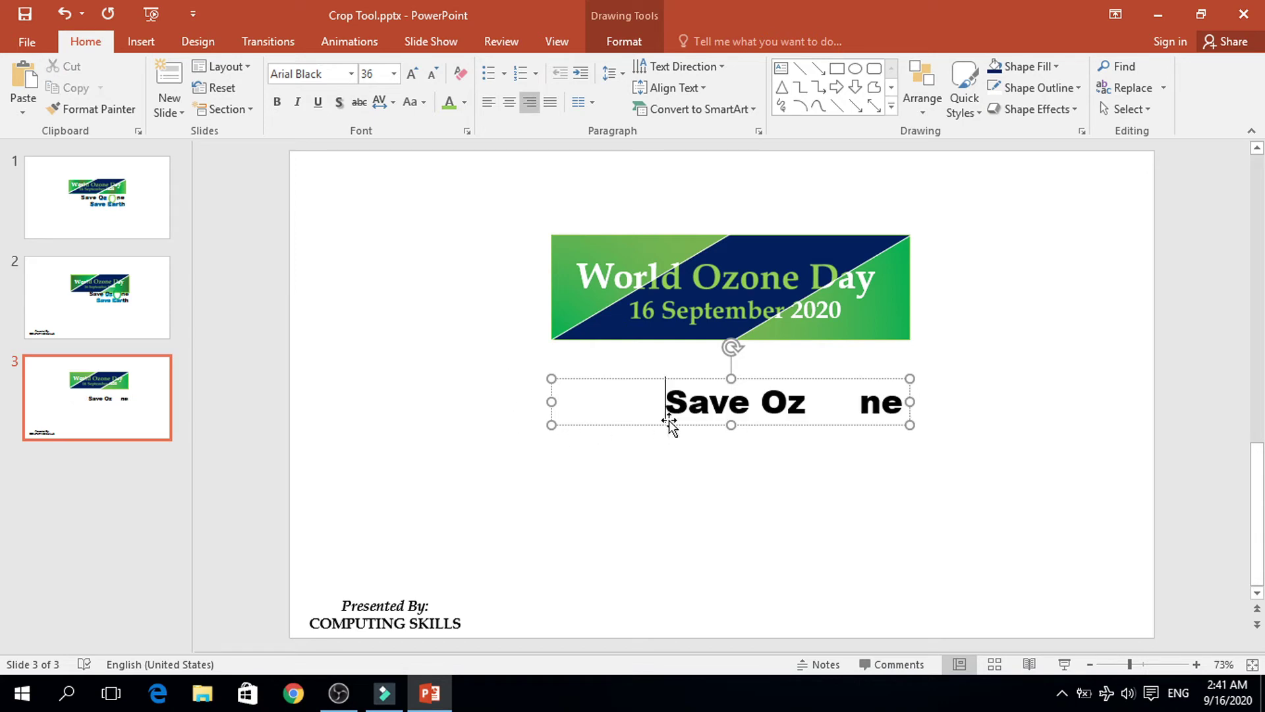
- Duplicate it as a 'Save Earth' line, narrowed to fit and nudged up beneath
left_click_drag(675, 425, 677, 464, "ctrl")
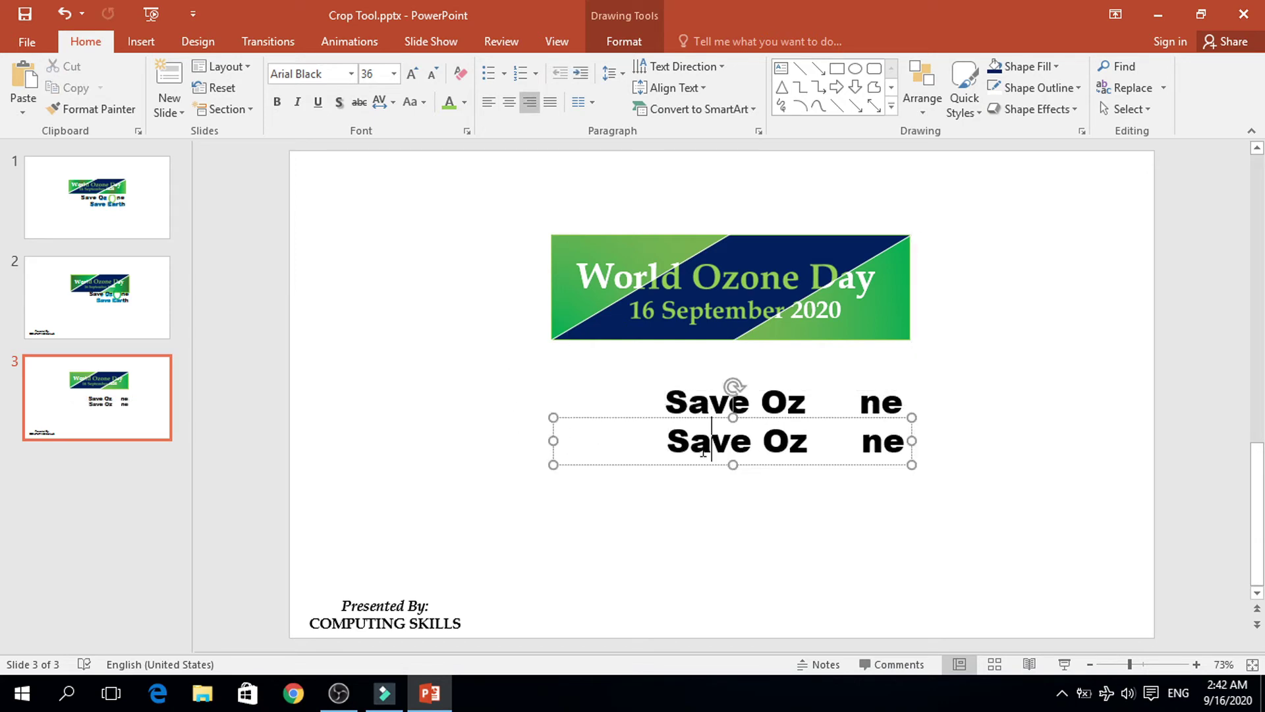
type("Save")
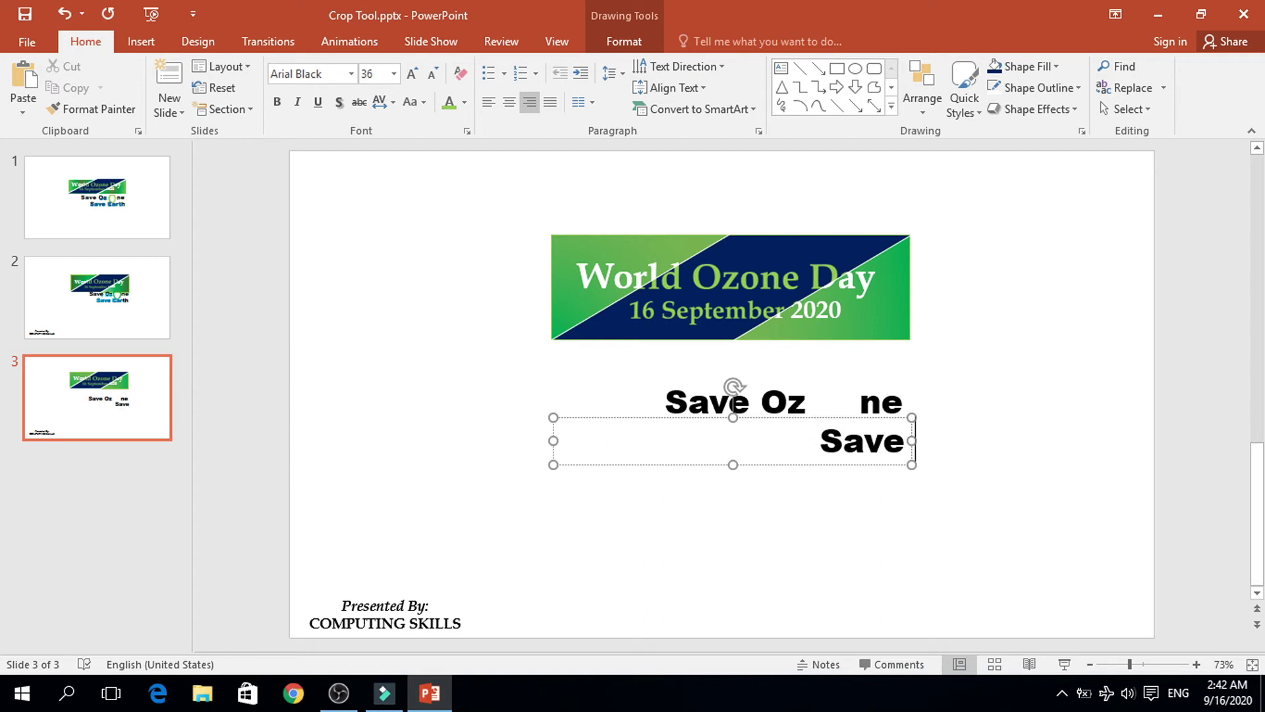
type(" W")
key("BackSpace")
type("Earth")
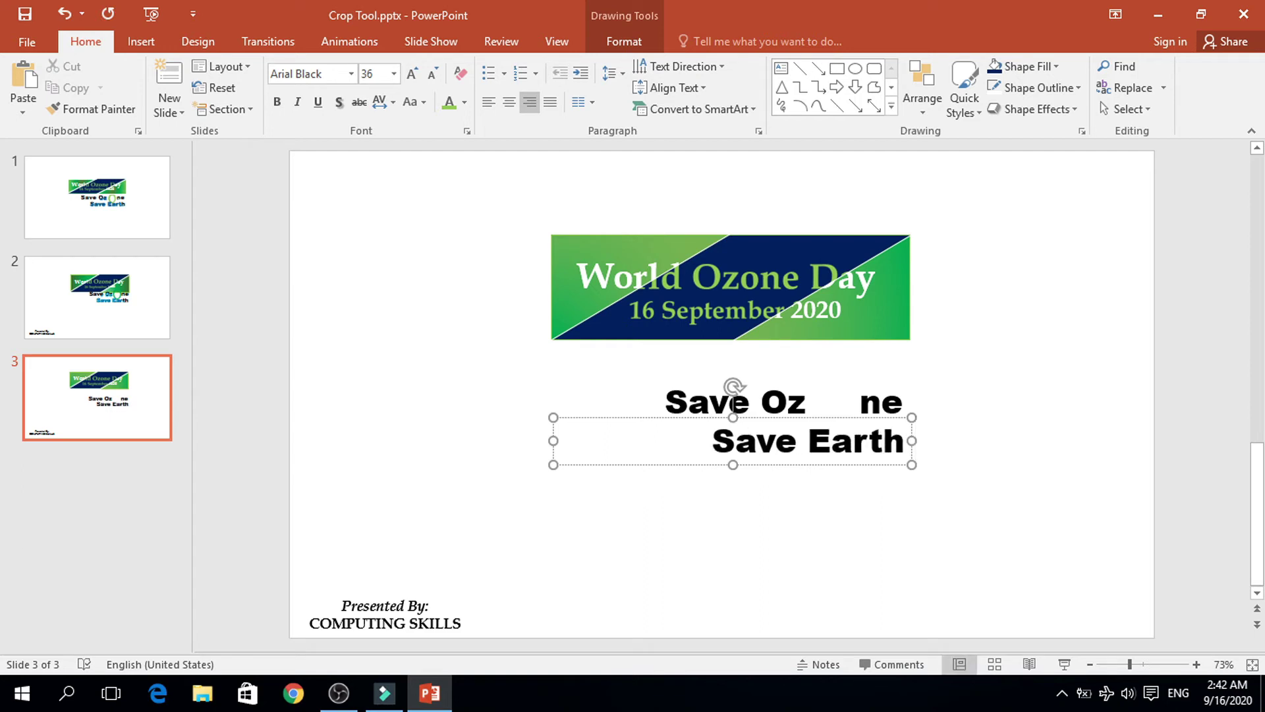
left_click(768, 497)
left_click(808, 467)
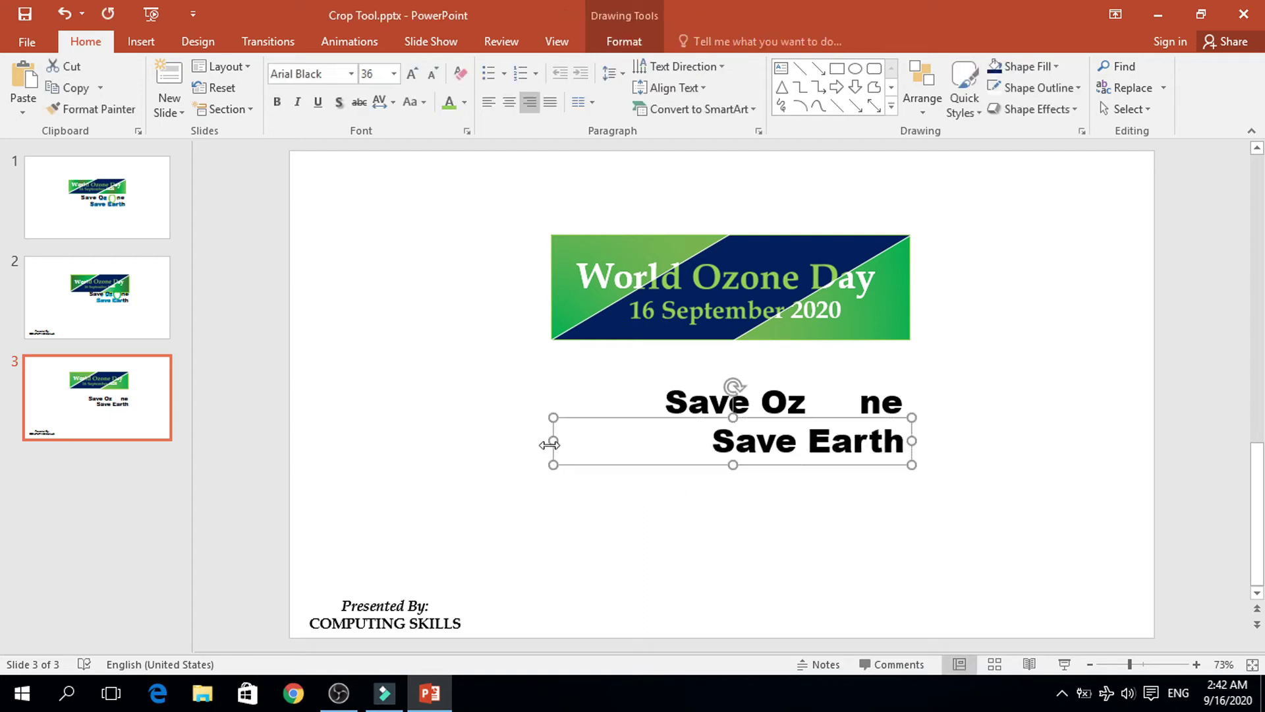
left_click_drag(549, 445, 700, 443)
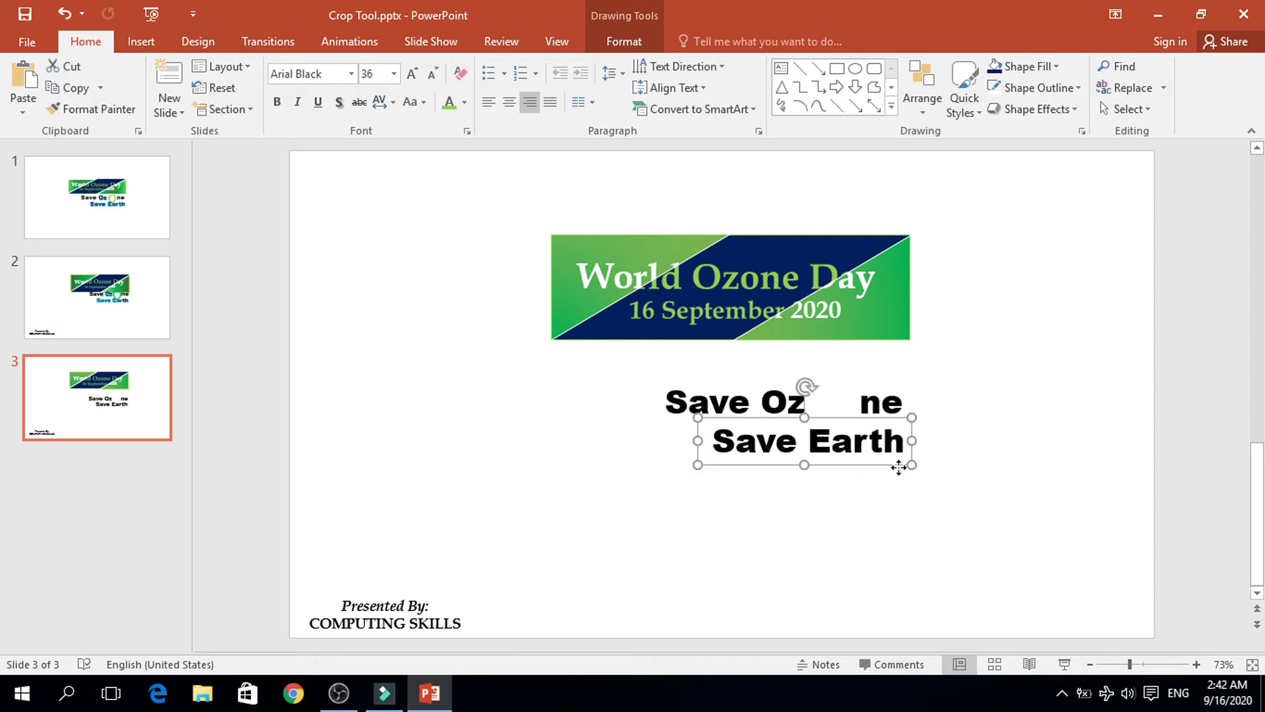
left_click_drag(899, 467, 899, 463)
left_click(876, 486)
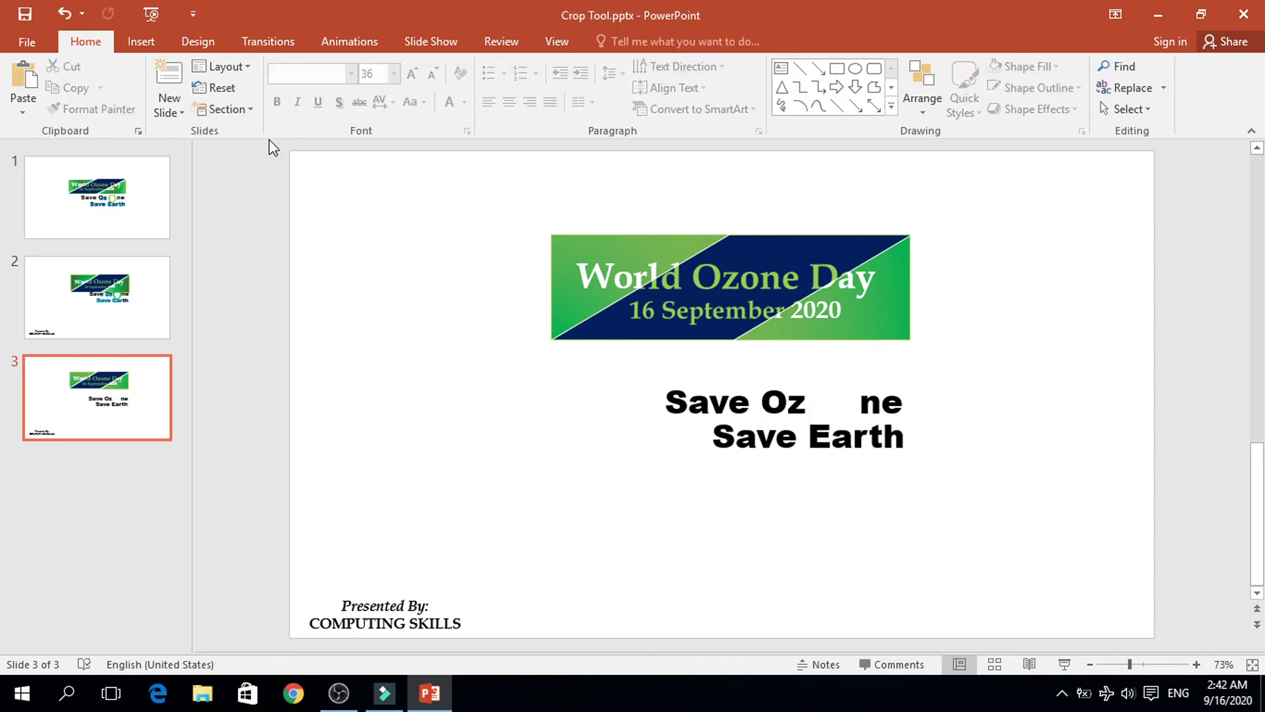
- Draw a large circle left of the banner with a dark green fill
left_click(141, 42)
left_click(315, 86)
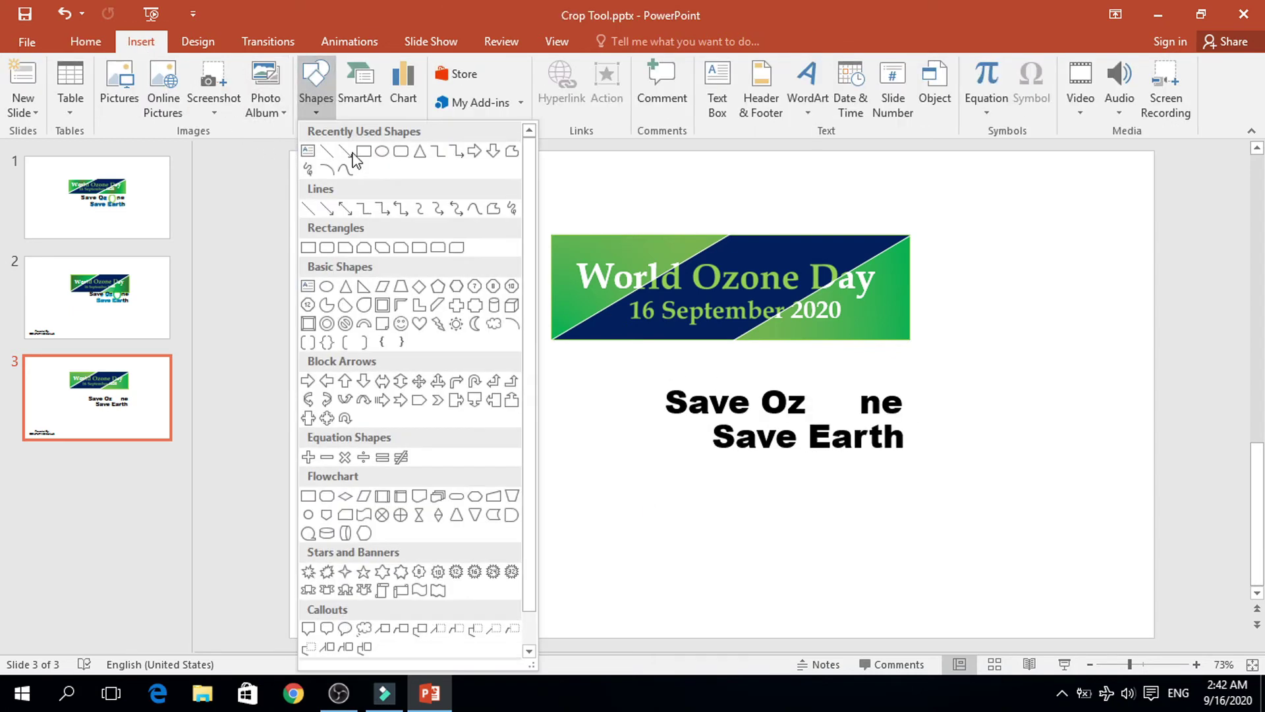
left_click(362, 160)
mouse_move(356, 252)
left_mouse_down()
mouse_move(758, 503)
mouse_move(720, 452)
left_mouse_up()
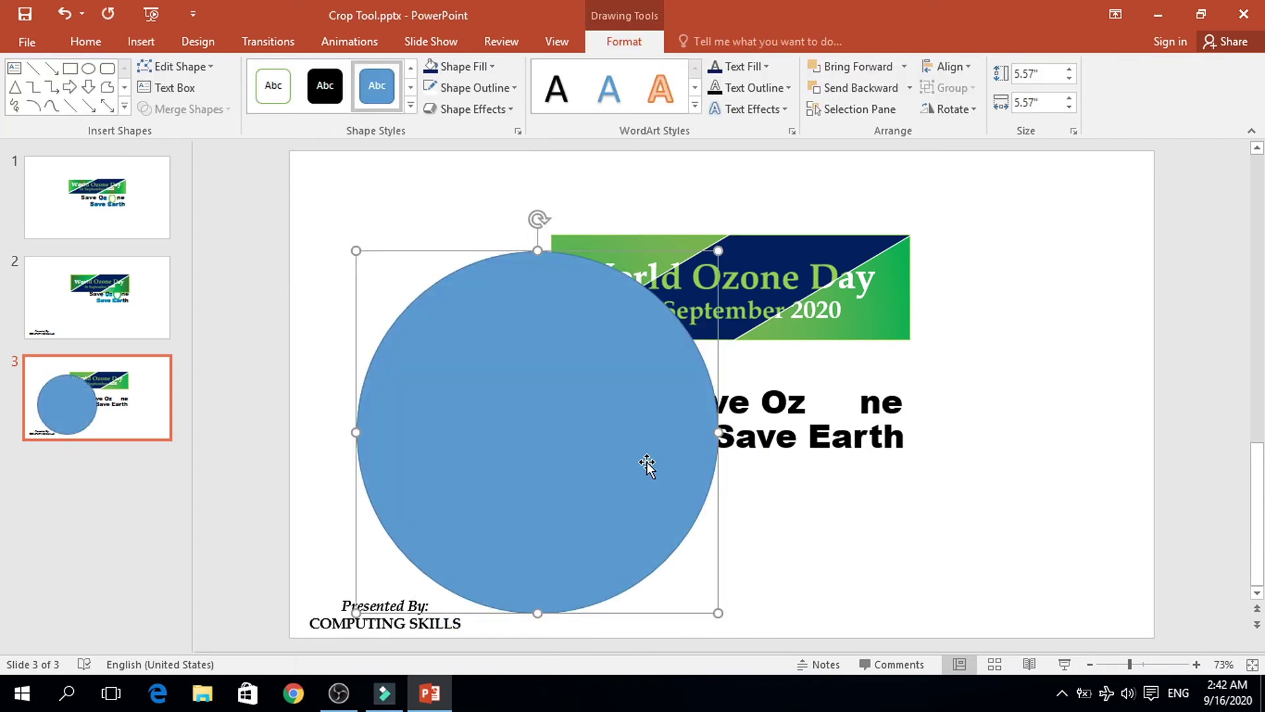
left_click(489, 86)
left_click(509, 232)
left_click(461, 66)
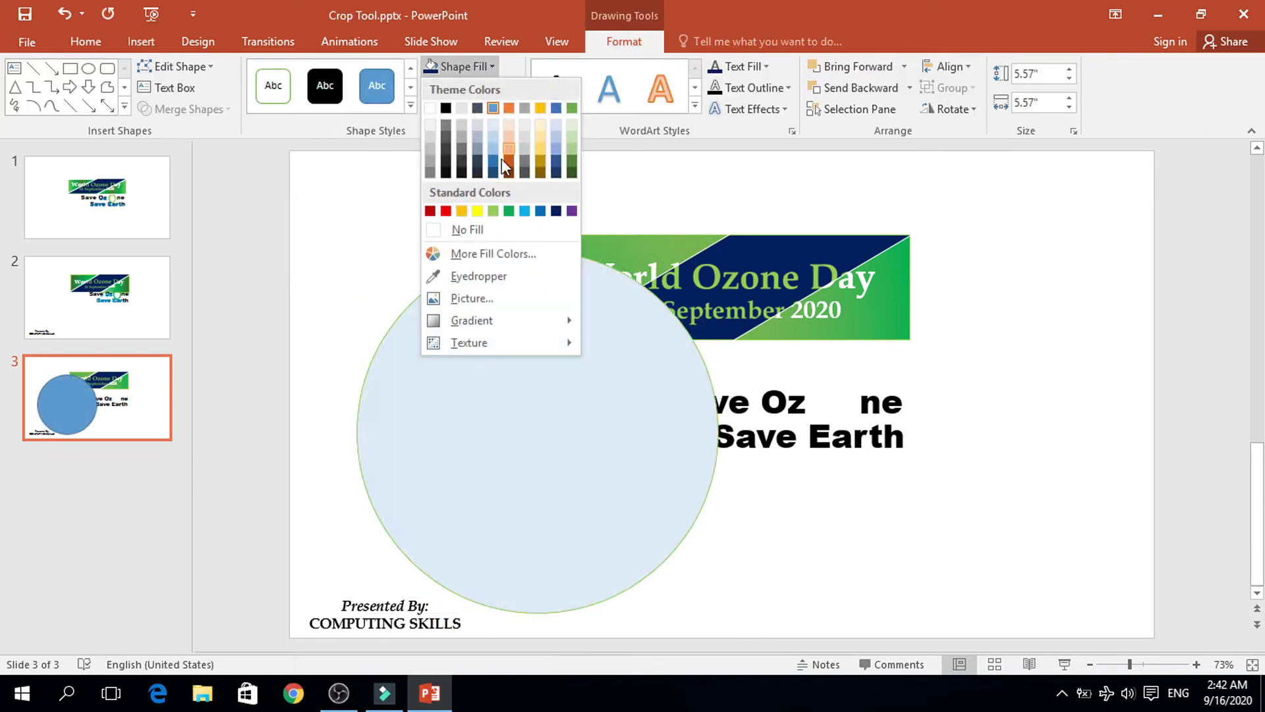
left_click(509, 211)
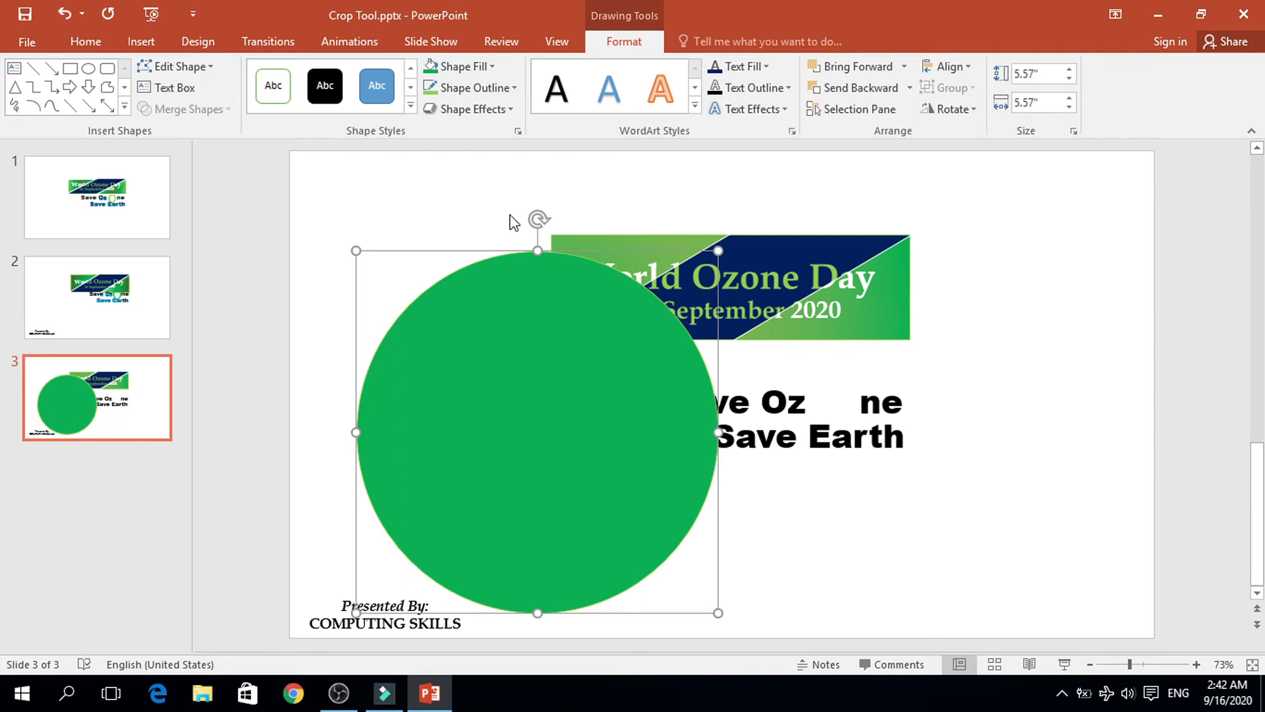
- Duplicate the circle, fill the copy bright blue, and shrink it inside the green one
mouse_move(566, 332)
left_mouse_down()
mouse_move(651, 346)
mouse_move(531, 327)
left_mouse_up()
left_click(467, 87)
left_click(462, 66)
left_click(524, 211)
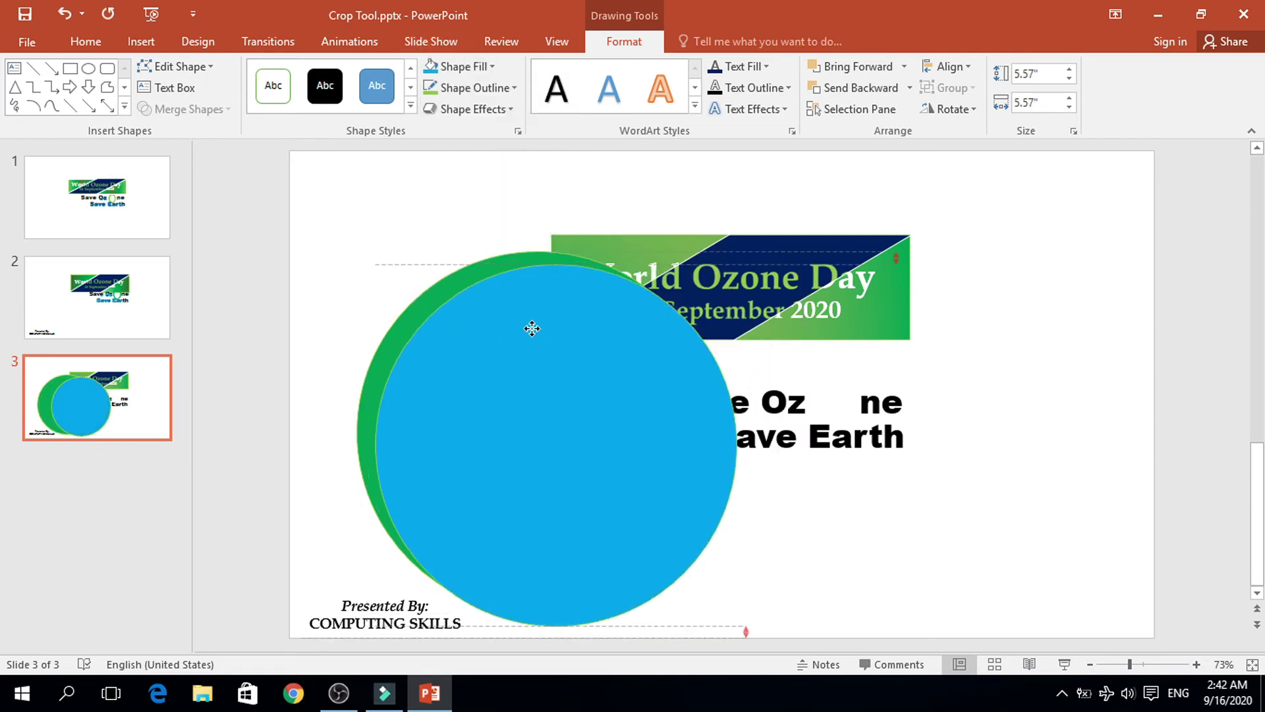
left_click_drag(738, 626, 699, 601)
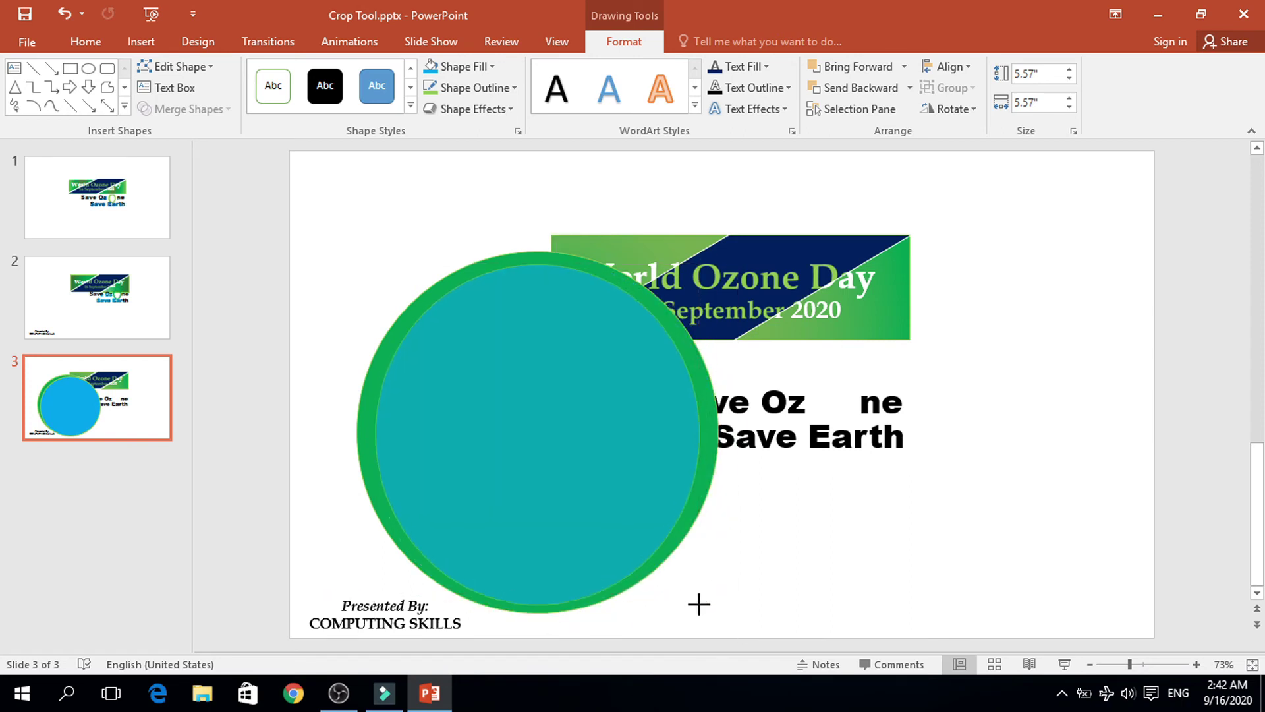
left_click_drag(698, 606, 699, 605)
left_click_drag(526, 262, 541, 271)
left_click_drag(367, 432, 397, 440)
- Subtract the blue circle from the green circle with Merge Shapes to make a green ring
left_click(381, 263)
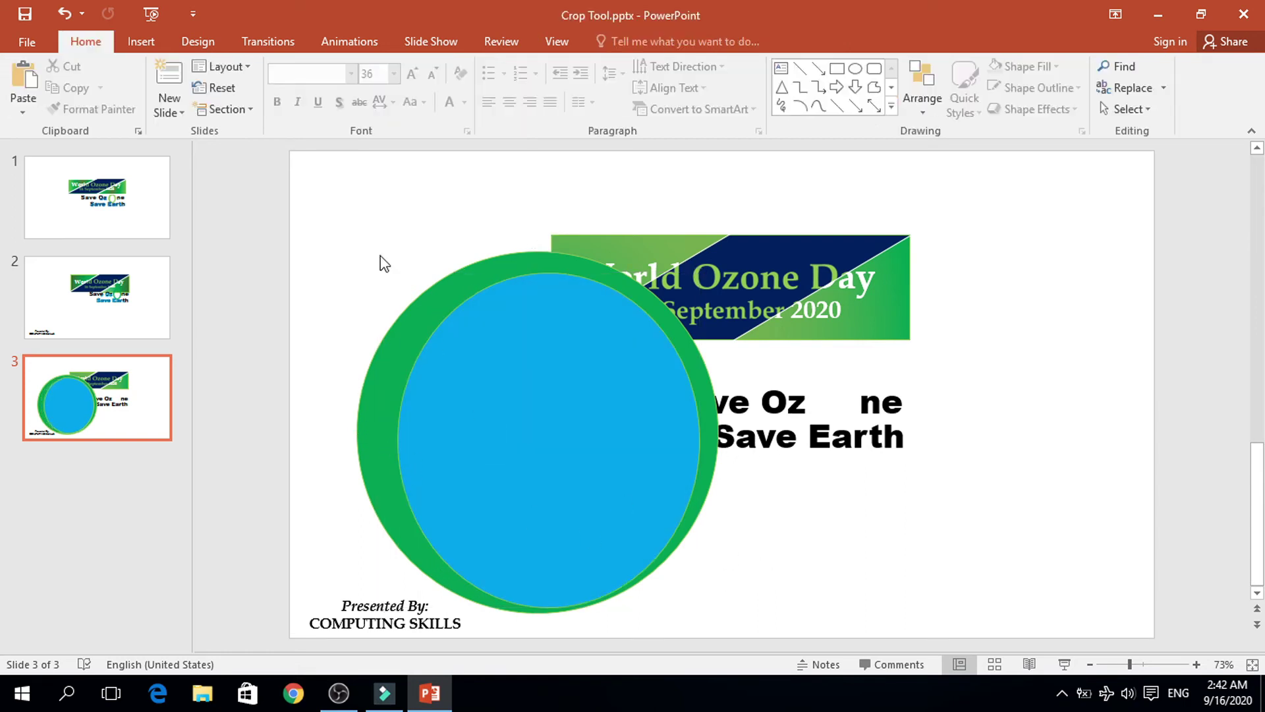
left_click(402, 309)
left_click(455, 313, "shift")
left_click(624, 41)
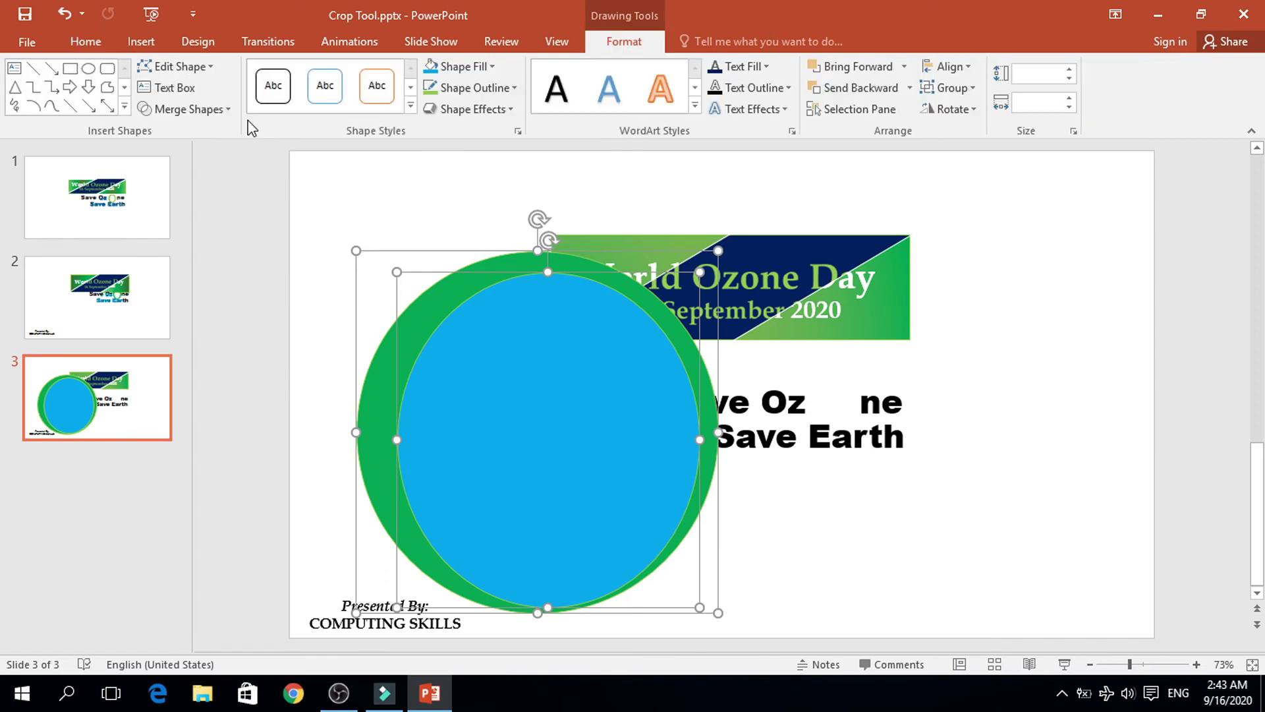
left_click(187, 109)
left_click(188, 219)
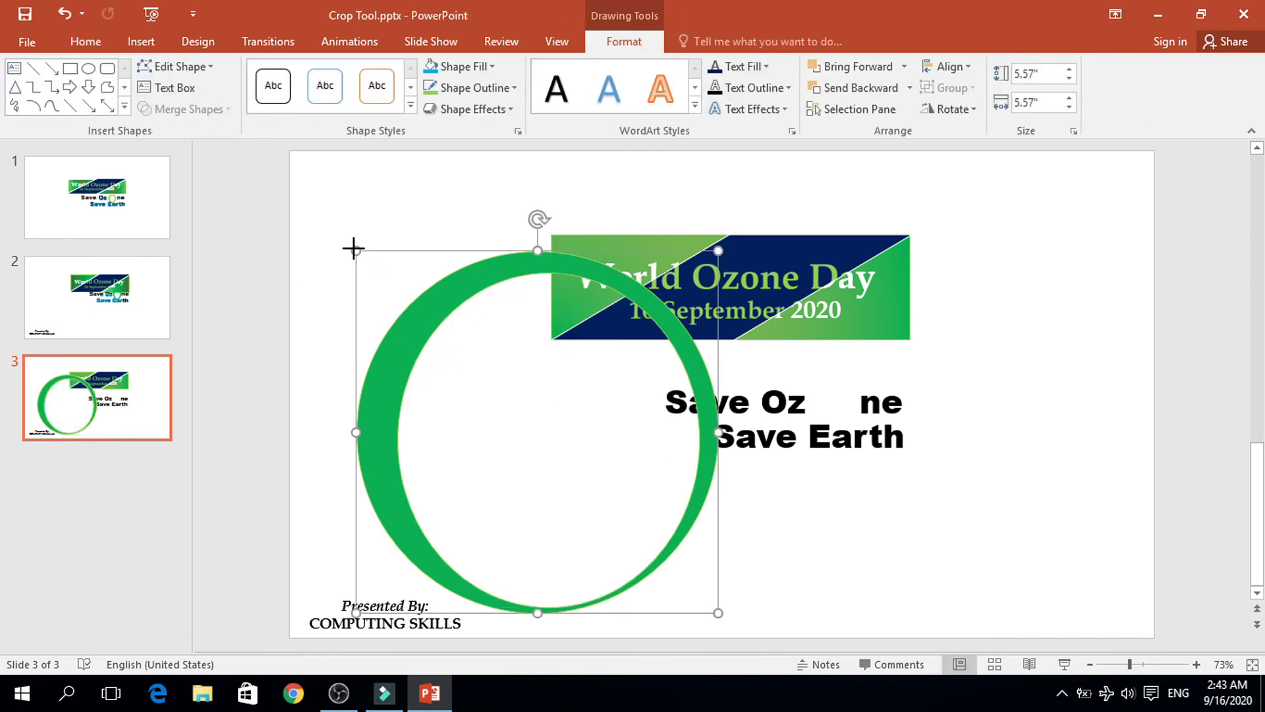
- Shrink the green ring to a small oval just above the gap in 'Save Oz ne'
mouse_move(353, 248)
left_mouse_down()
mouse_move(646, 504)
mouse_move(833, 330)
left_mouse_up()
left_click(763, 536)
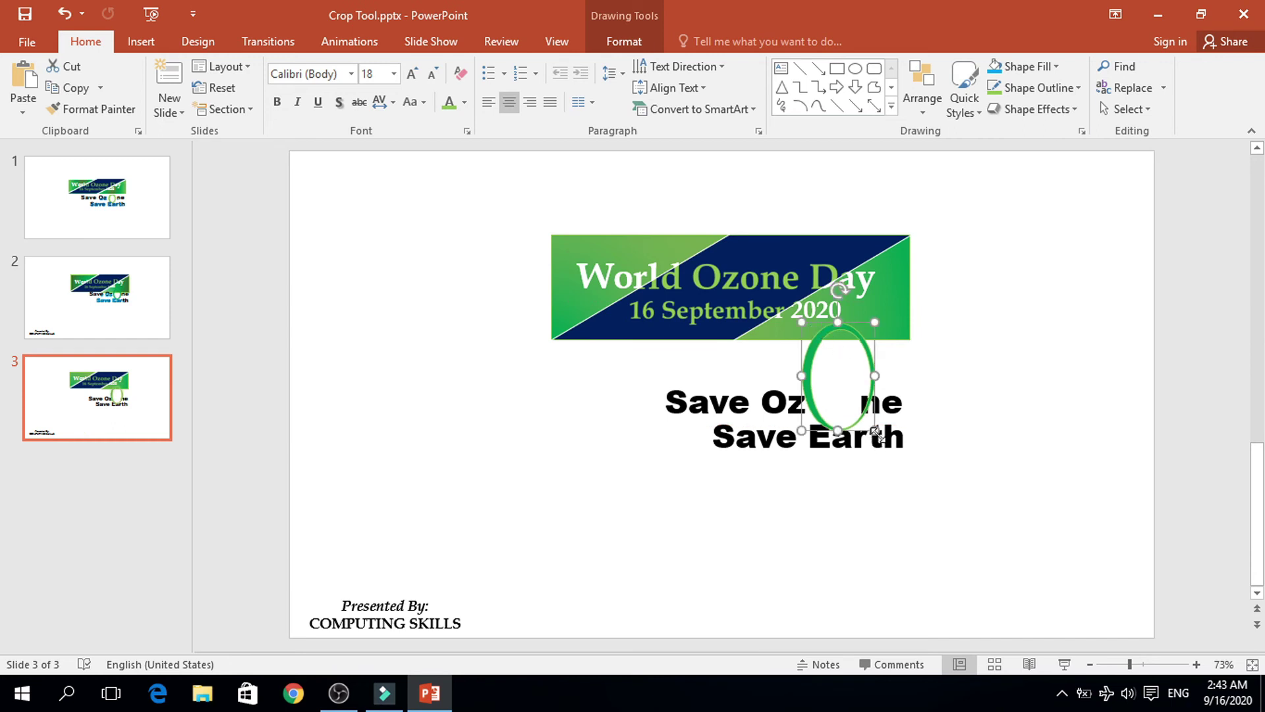
left_click_drag(876, 432, 852, 381)
- Narrow the 'Save Oz ne' box from the left and move both text lines up under the banner
left_click(916, 495)
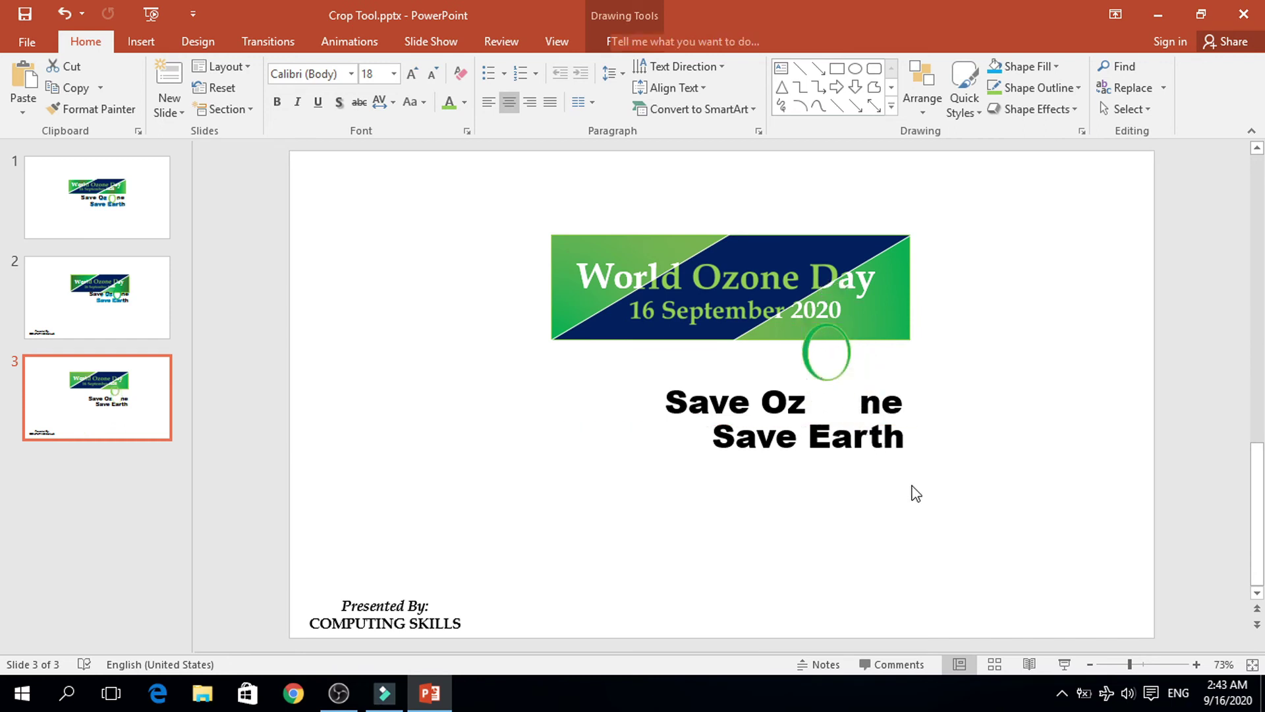
left_click_drag(976, 489, 596, 350)
left_click(731, 394, "shift")
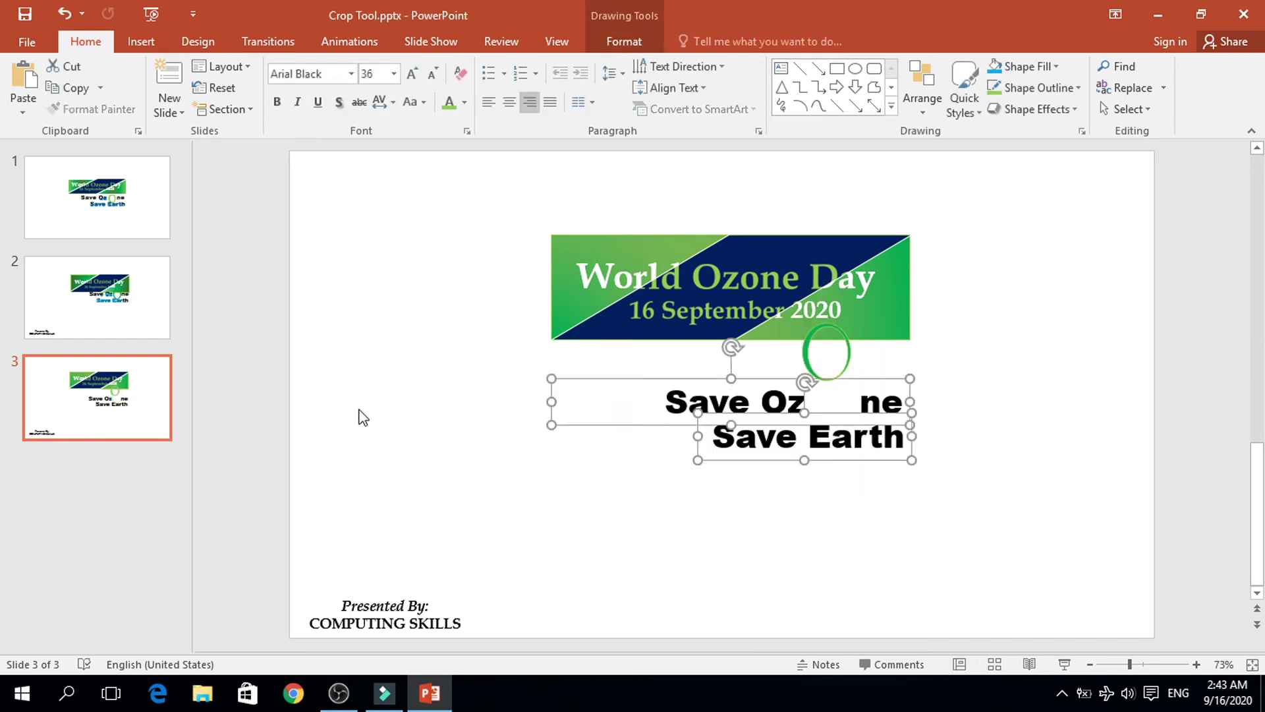
left_click(546, 418)
left_click(547, 403)
left_click_drag(551, 401, 648, 401)
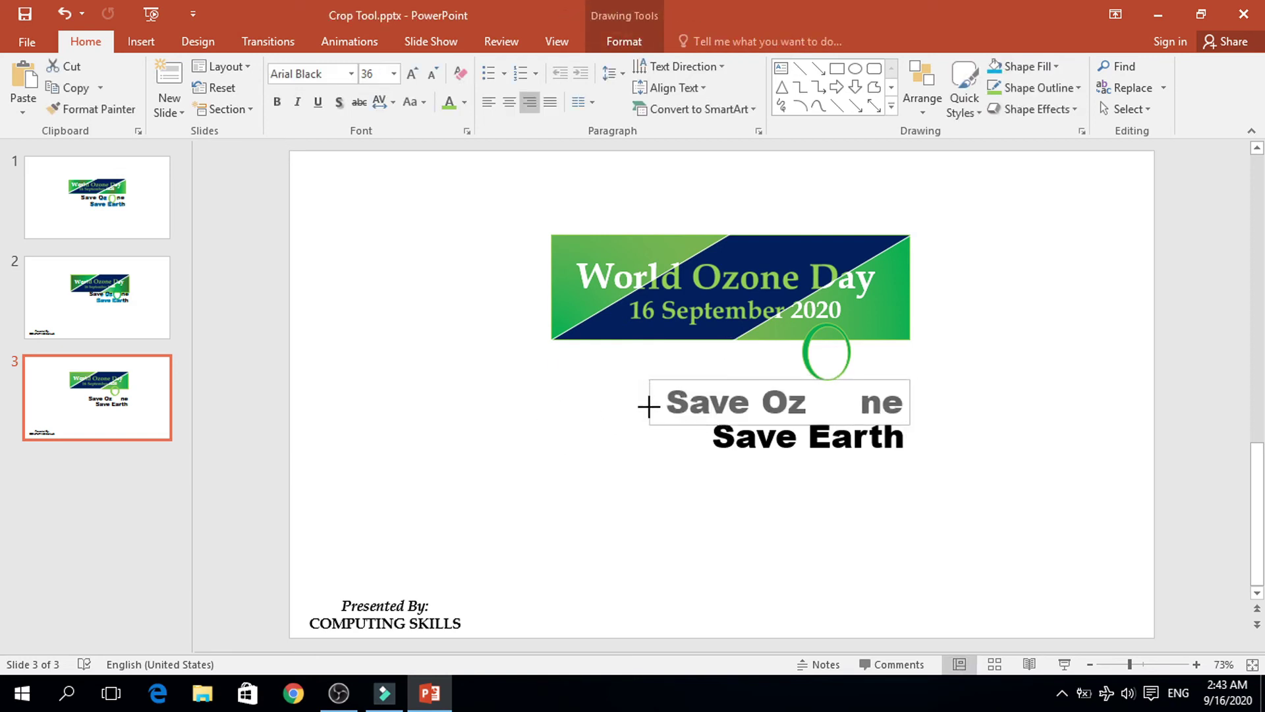
left_click(732, 447, "shift")
left_click_drag(764, 441, 762, 419)
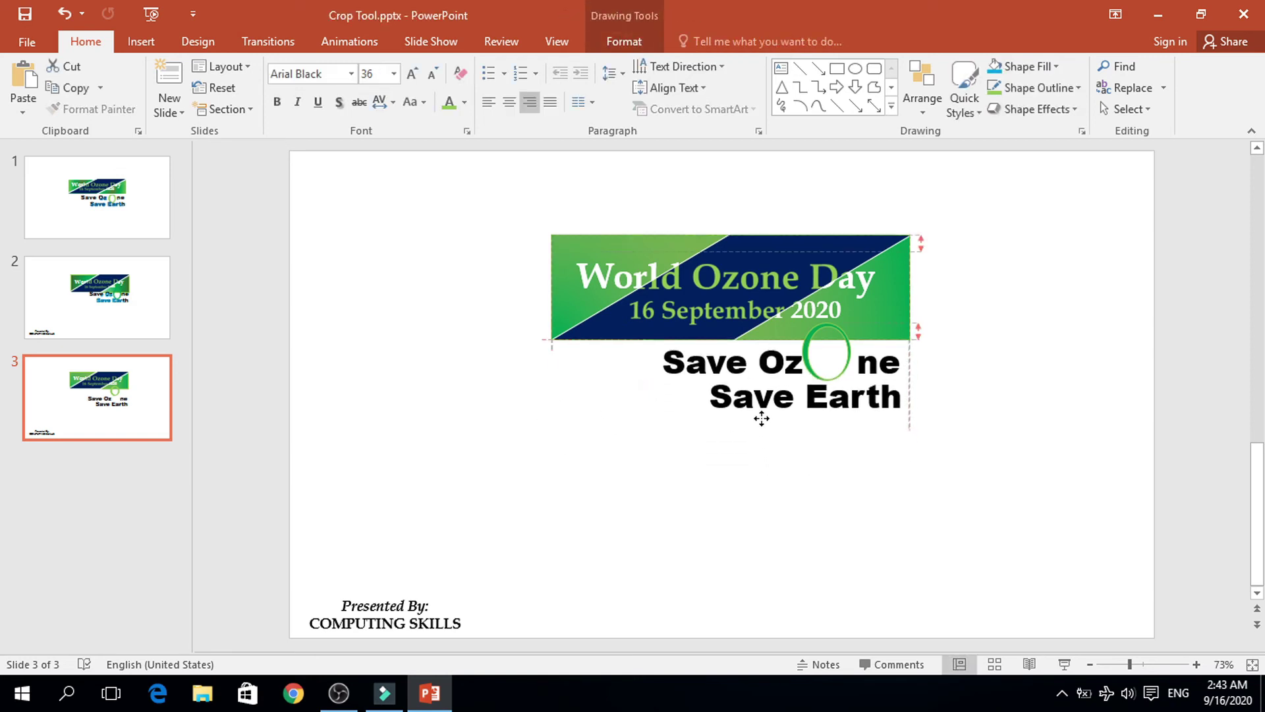
- Reselect both text boxes and undo the last change to their position
left_click(933, 414)
left_click(854, 356)
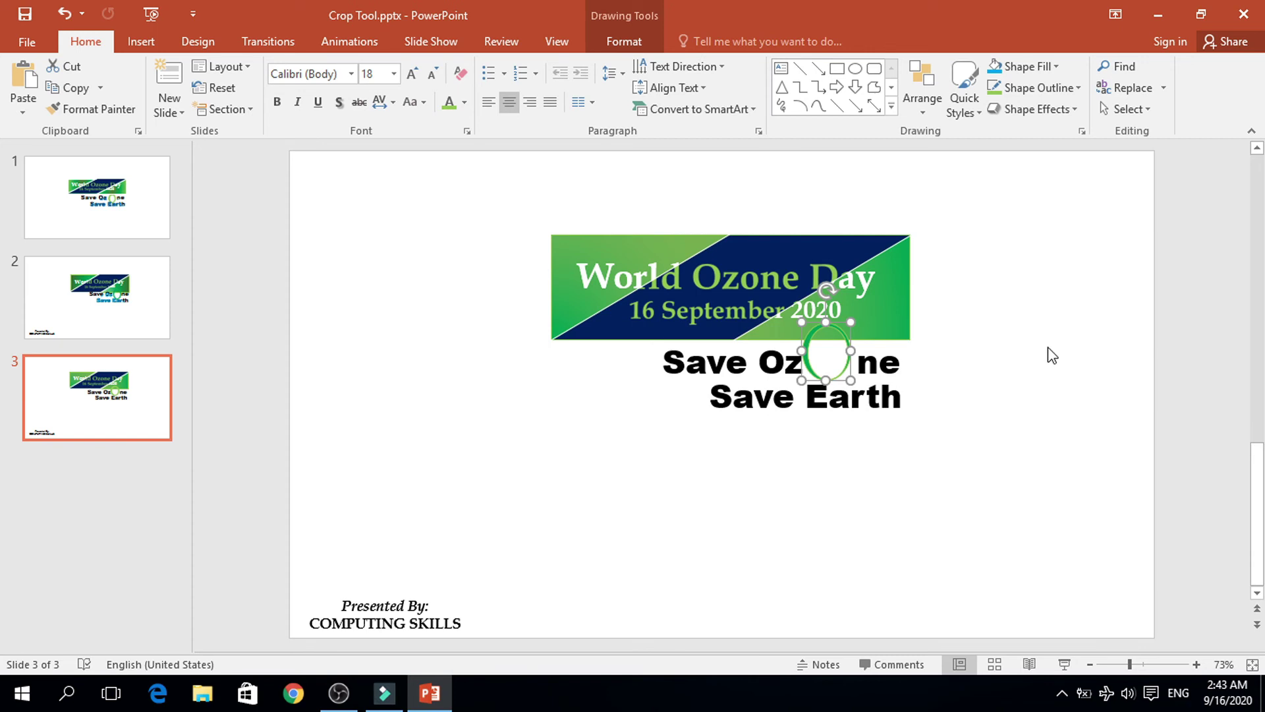
left_click(910, 379)
left_click(904, 415, "shift")
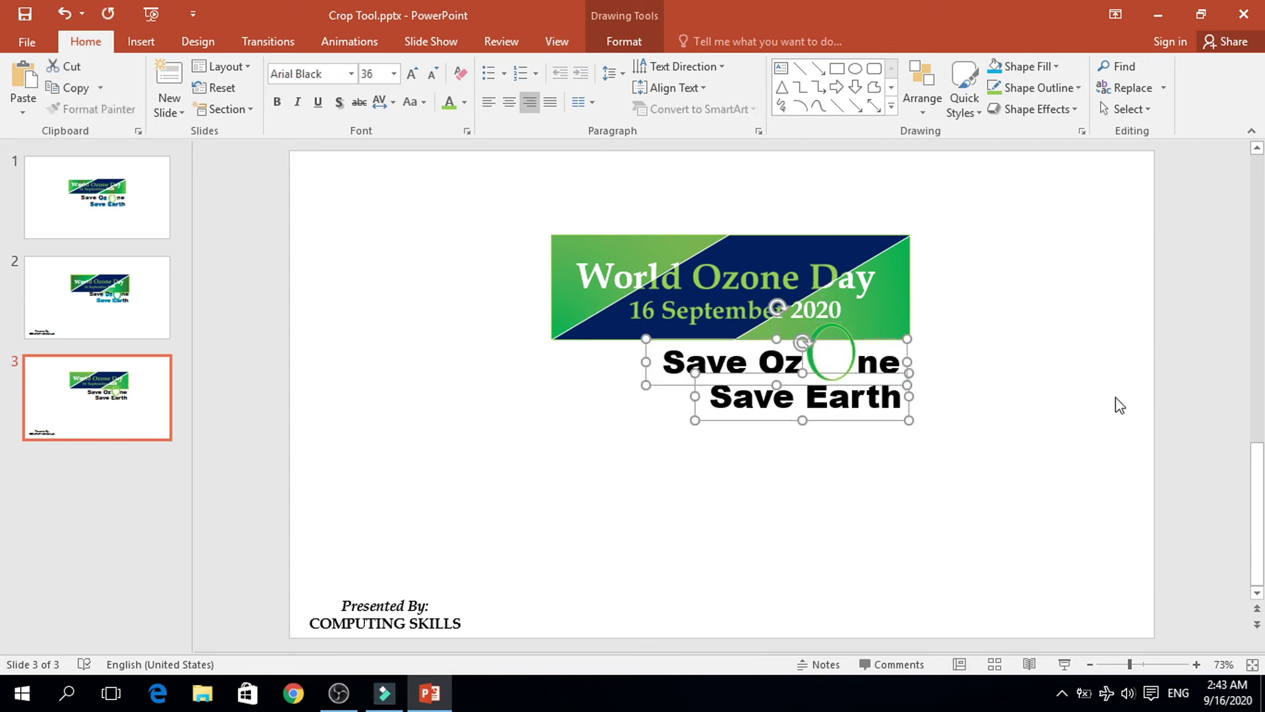
left_click(1069, 416)
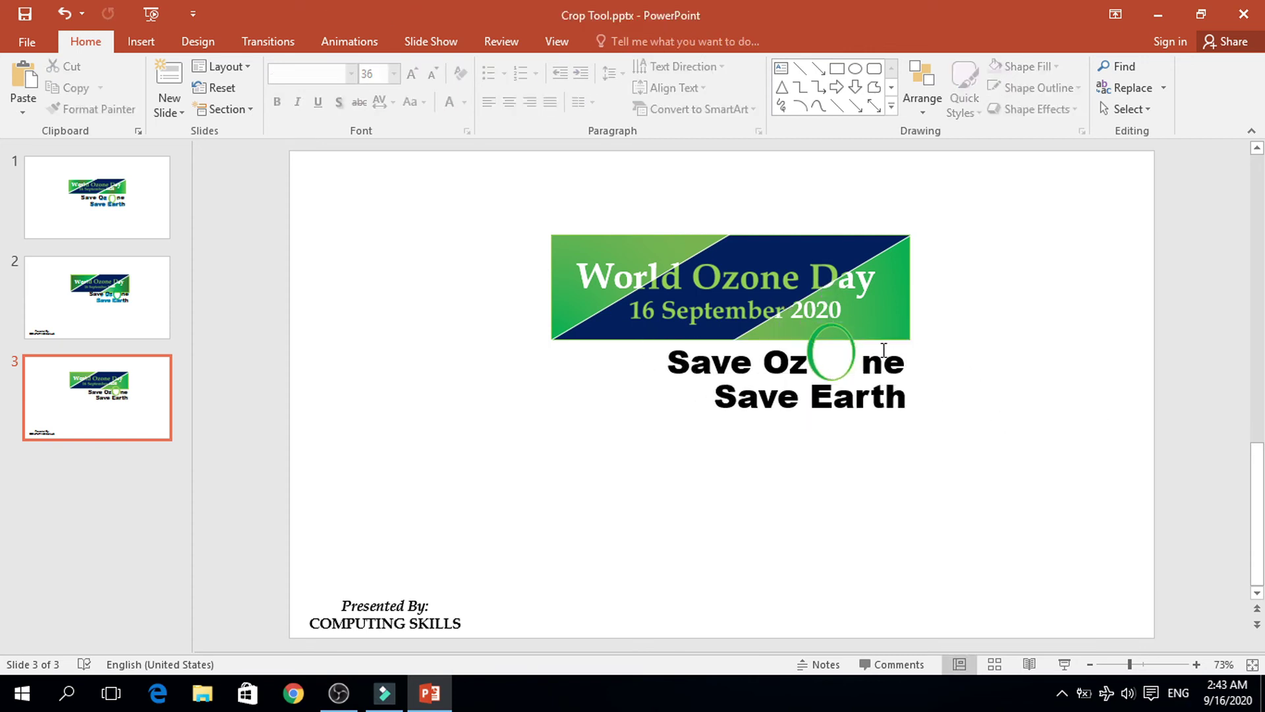
key("ctrl+z")
- Nudge the green ring right into the O gap, then Ctrl-drag a copy of both text lines below
left_click(1026, 421)
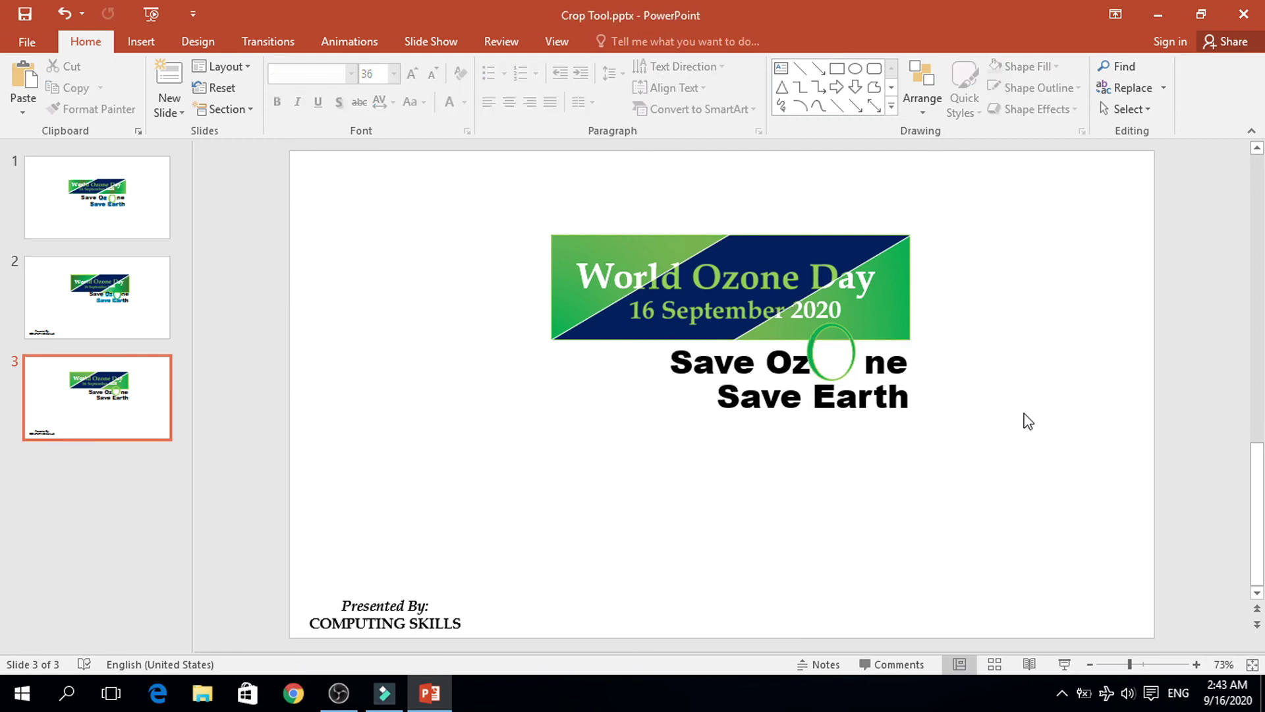
left_click(856, 353)
key("Right")
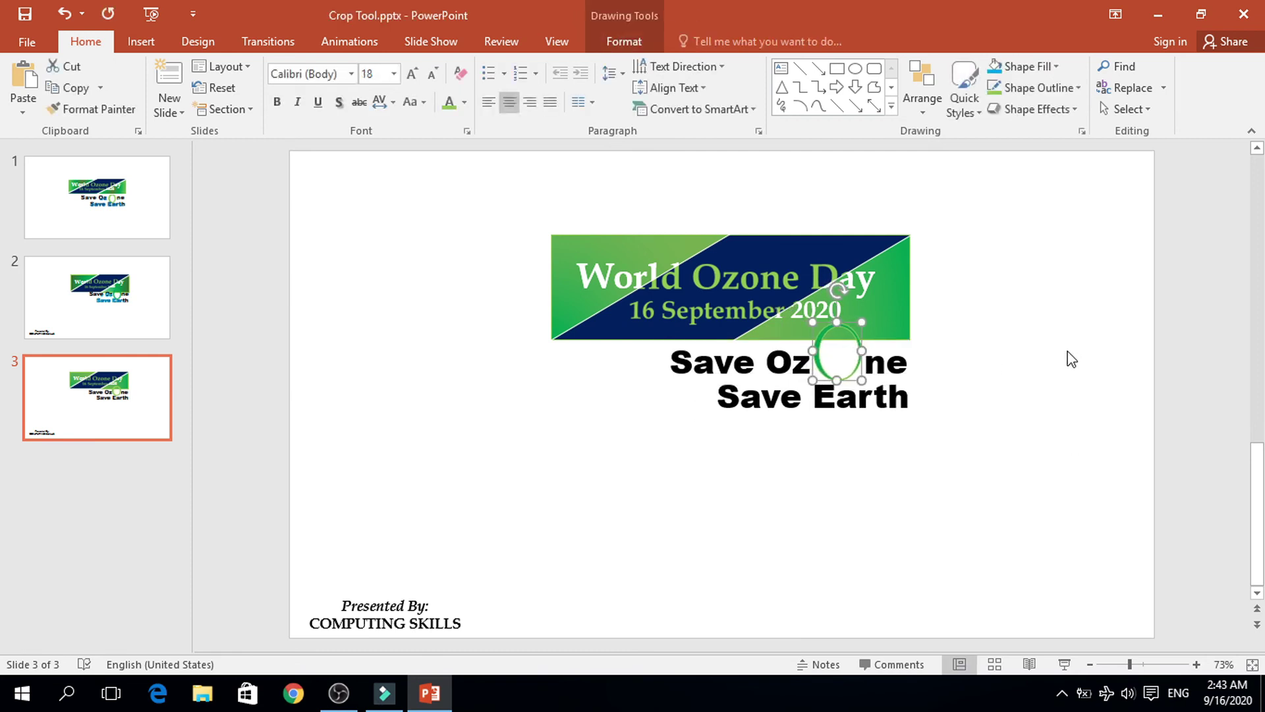
left_click(1078, 348)
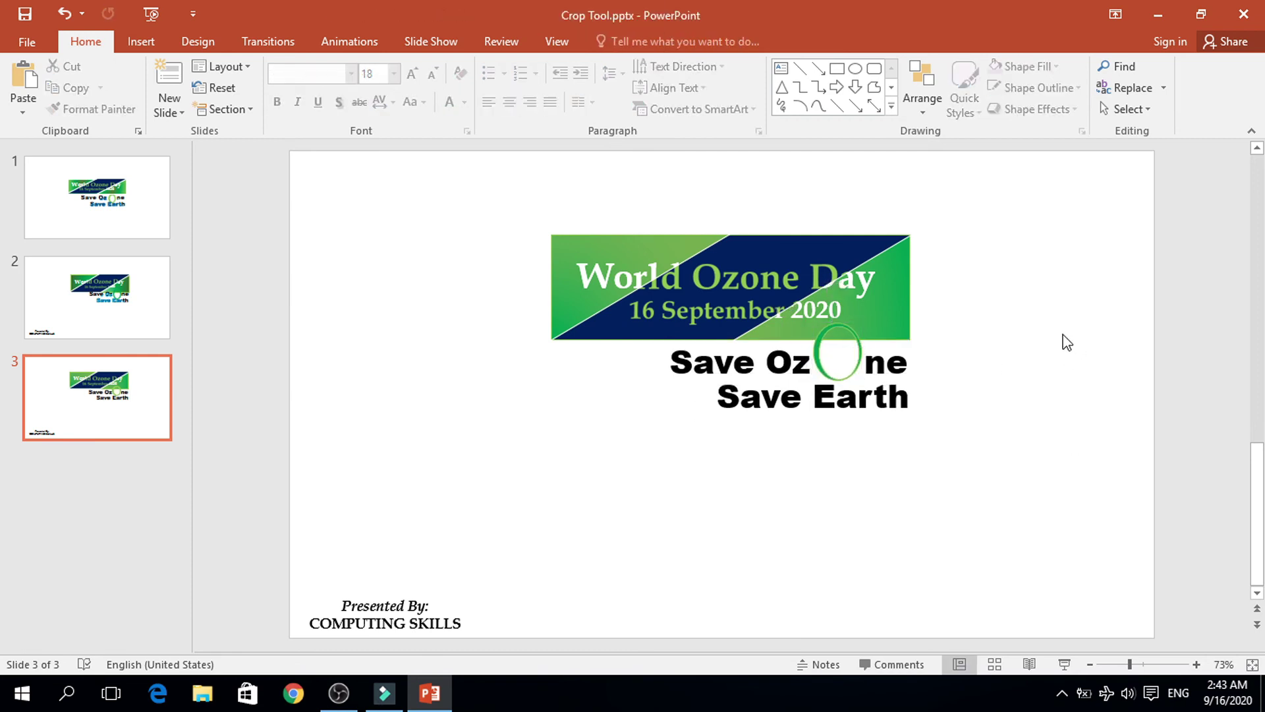
left_click(787, 387)
left_click_drag(787, 387, 761, 507)
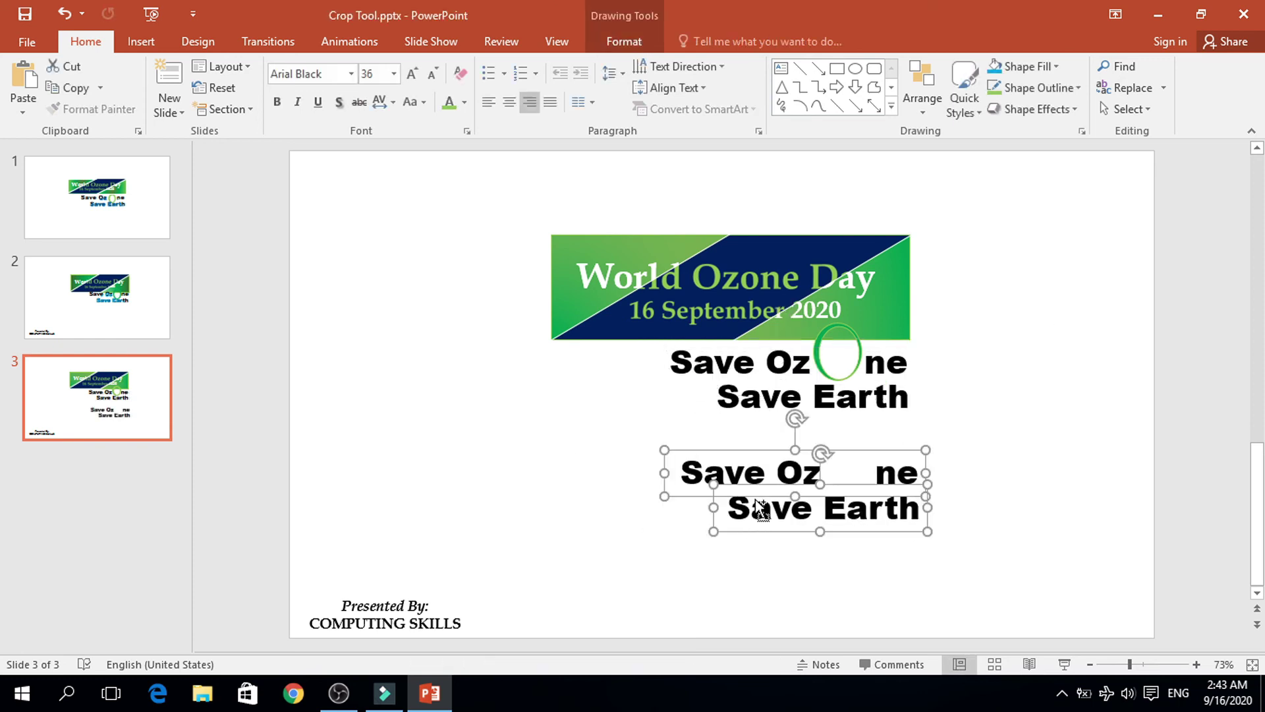
- Group the copied text boxes and colour both copied lines light blue
key("ctrl+g")
left_click(761, 461)
left_click_drag(919, 473, 681, 405)
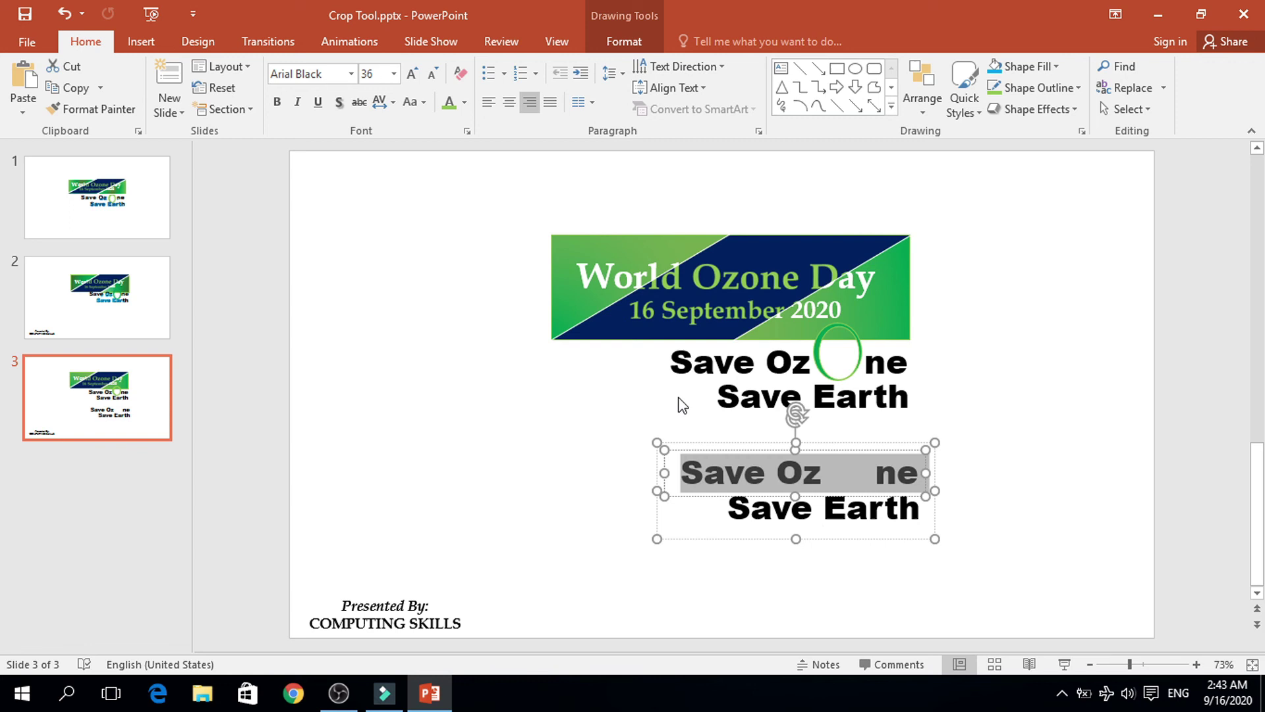
left_click(467, 102)
left_click(543, 247)
left_click(763, 519)
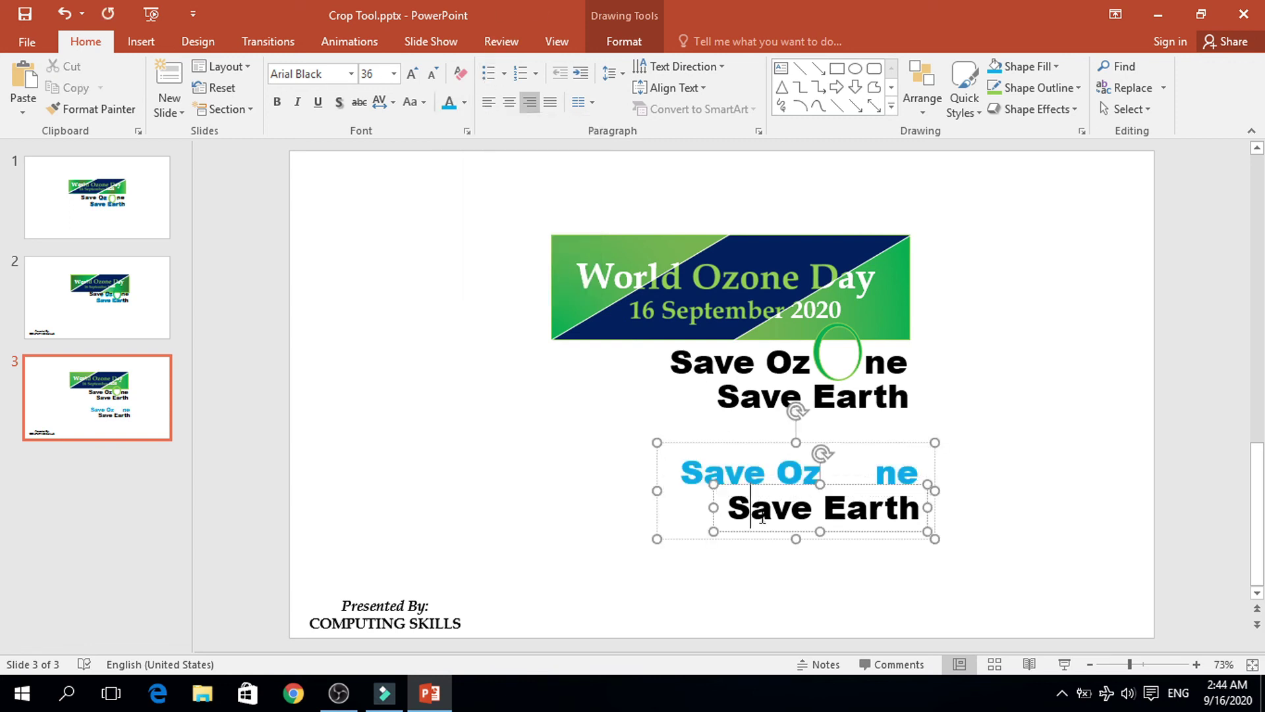
triple_click(763, 519)
left_click(449, 102)
left_click(785, 576)
- Cut the blue text group, paste it as a picture, and position it over the original black text
left_click(851, 485)
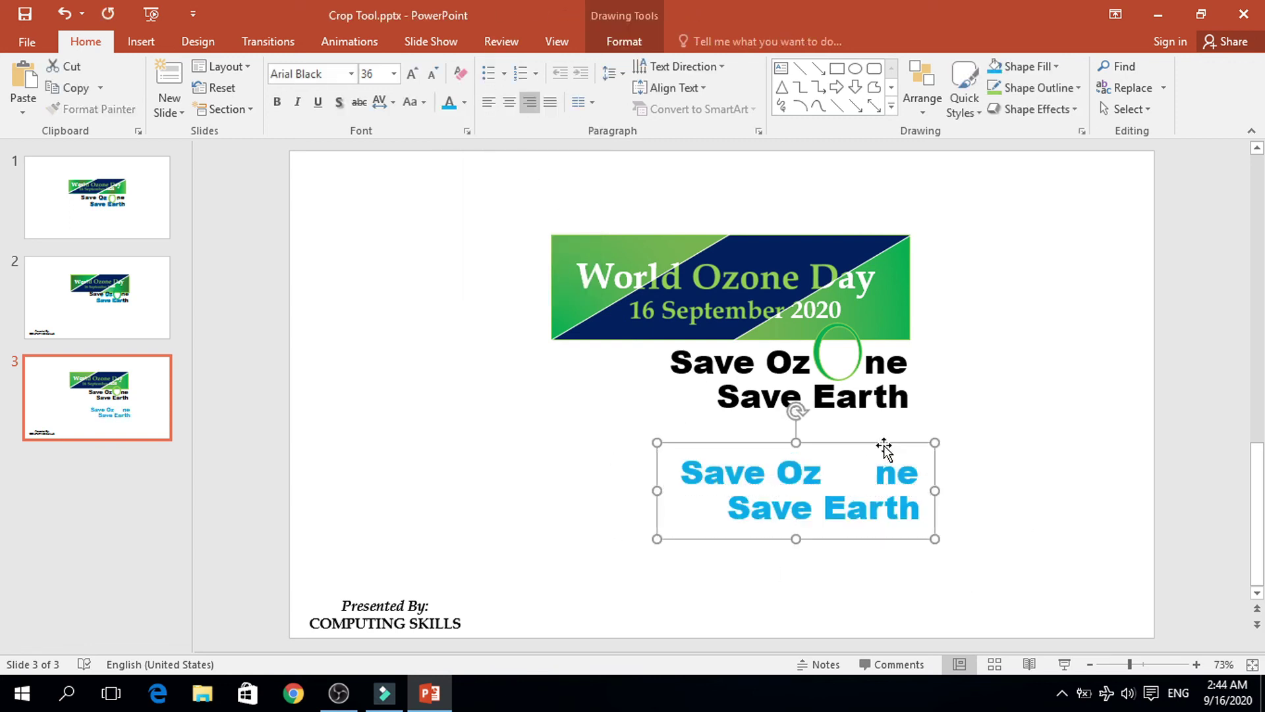
right_click(884, 448)
left_click(903, 220)
right_click(344, 287)
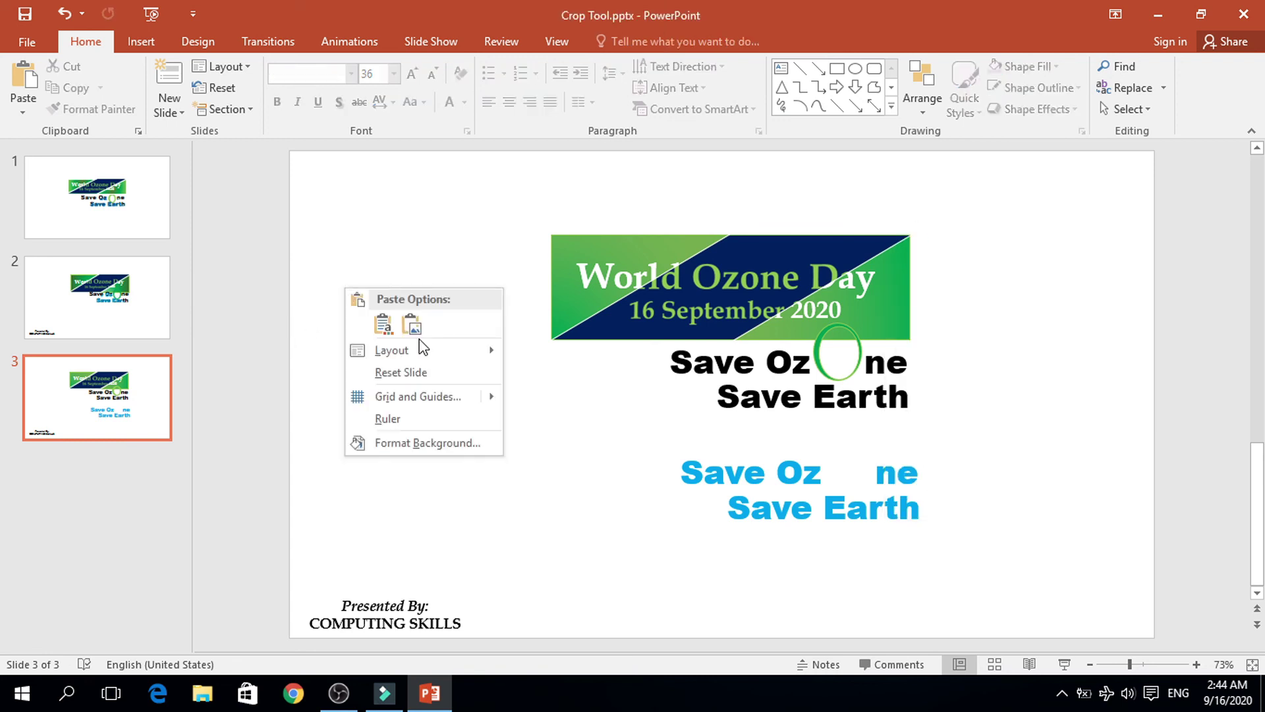
left_click(420, 333)
left_click(798, 530)
left_click_drag(783, 544, 780, 438)
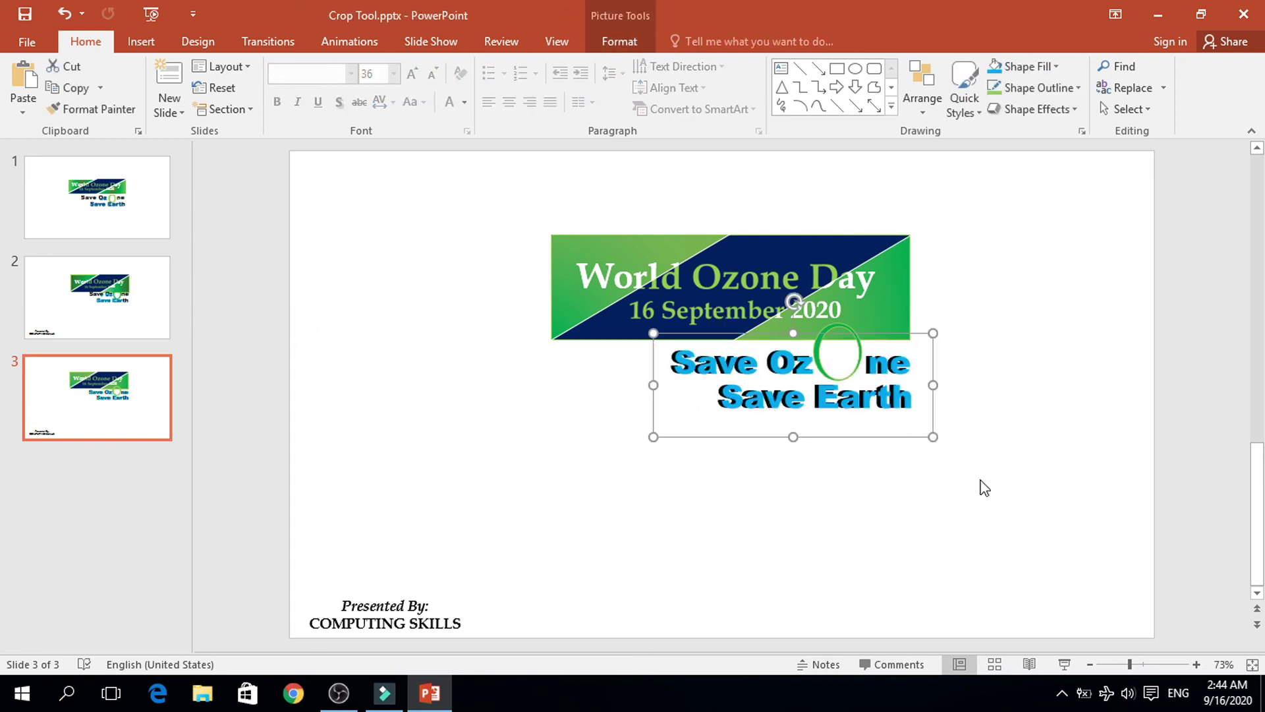
key("Left")
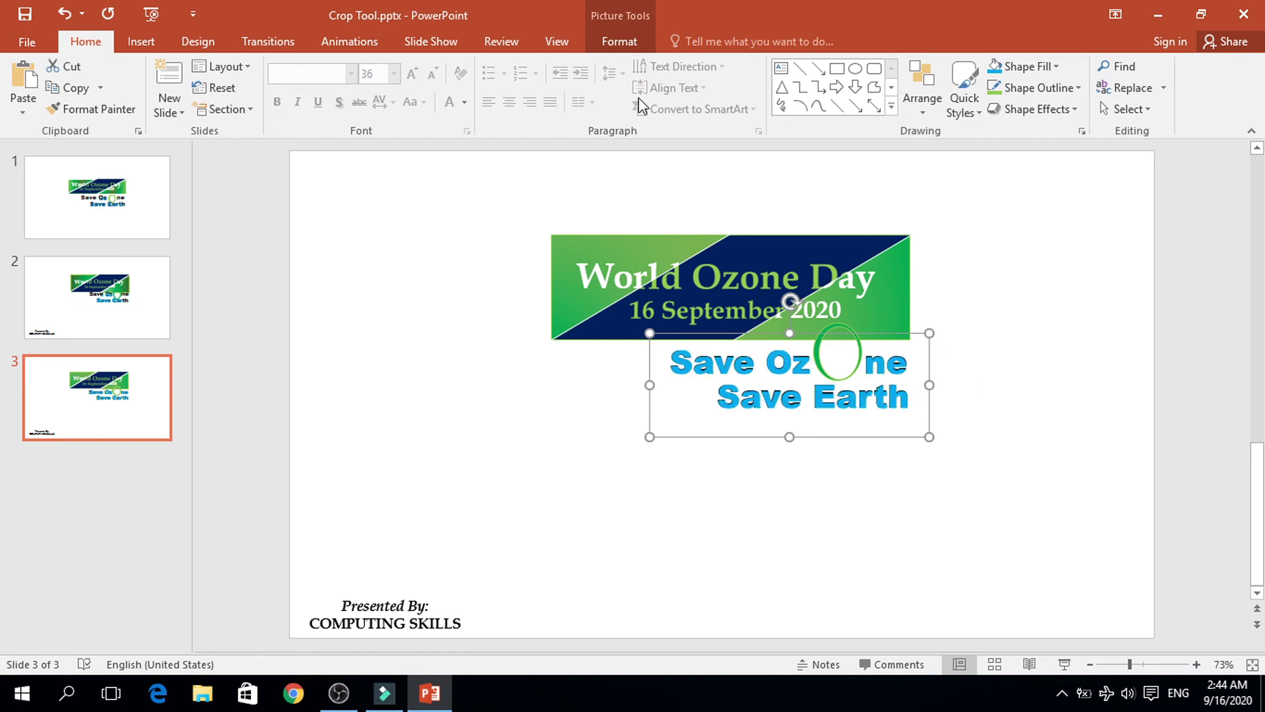
- Crop the blue picture to a shape and play slide 3 full screen with Shift+F5
left_click(619, 41)
left_click(1048, 105)
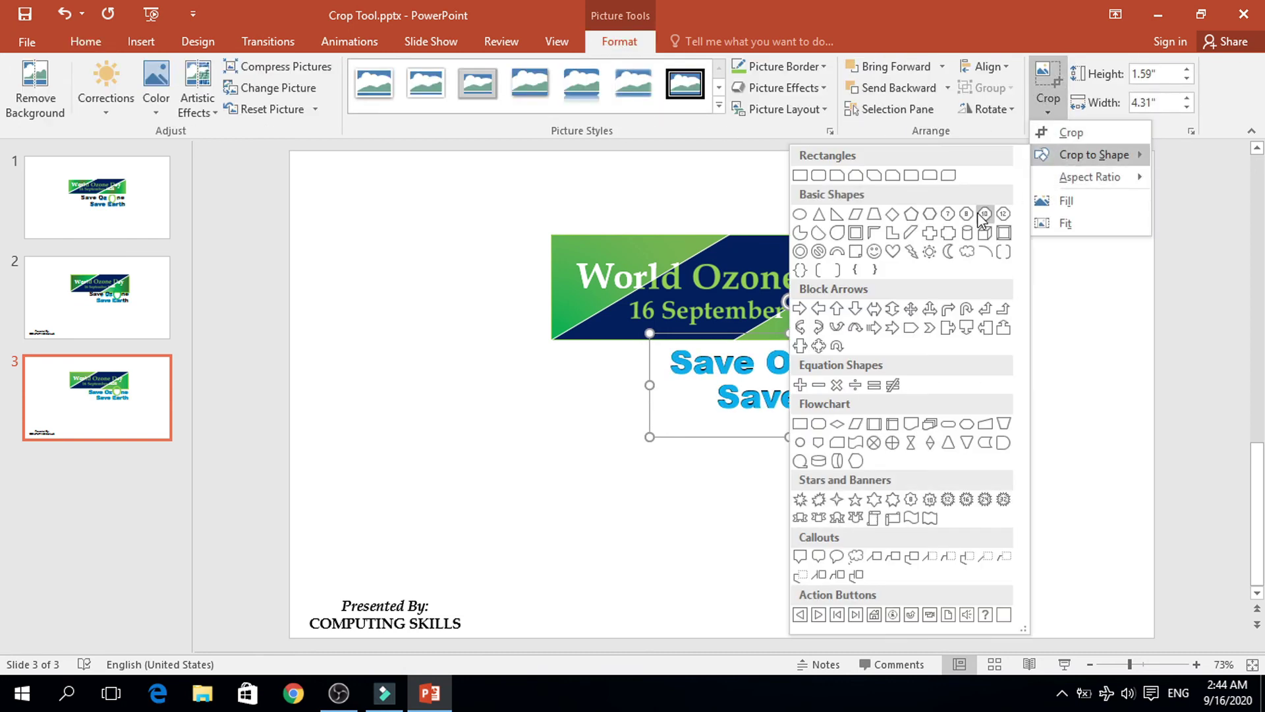
left_click(711, 340)
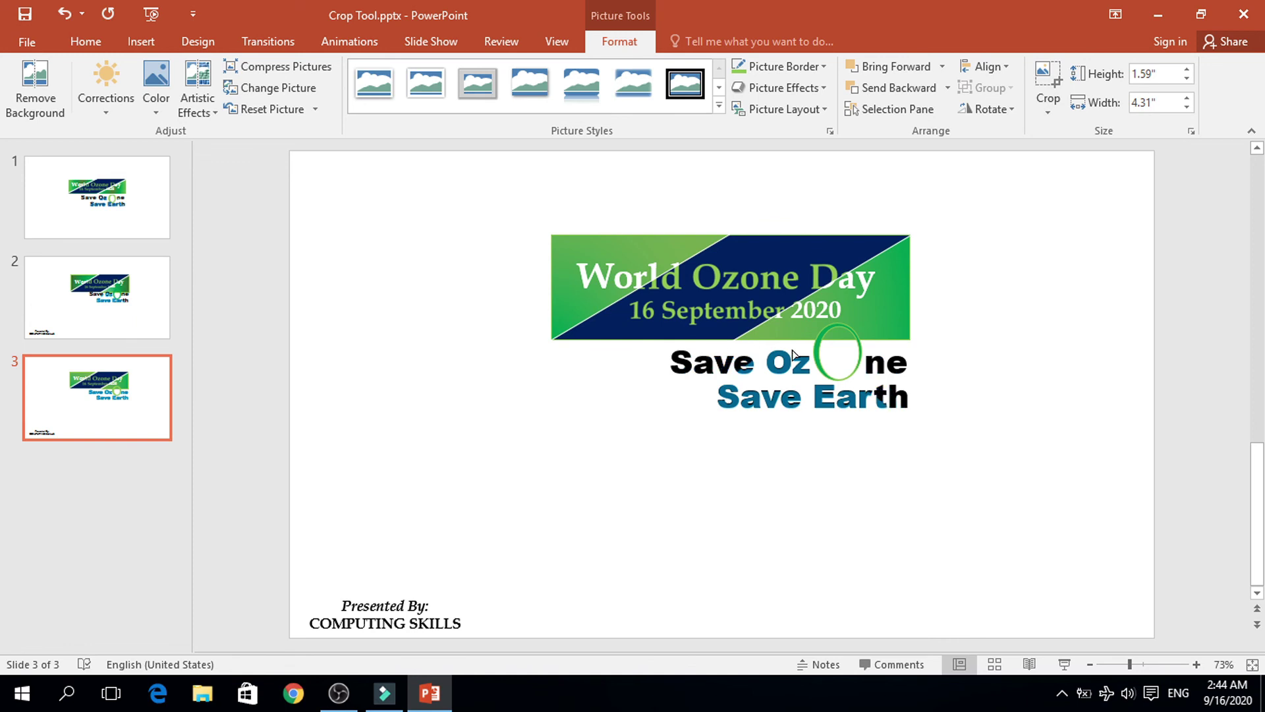
key("shift+F5")
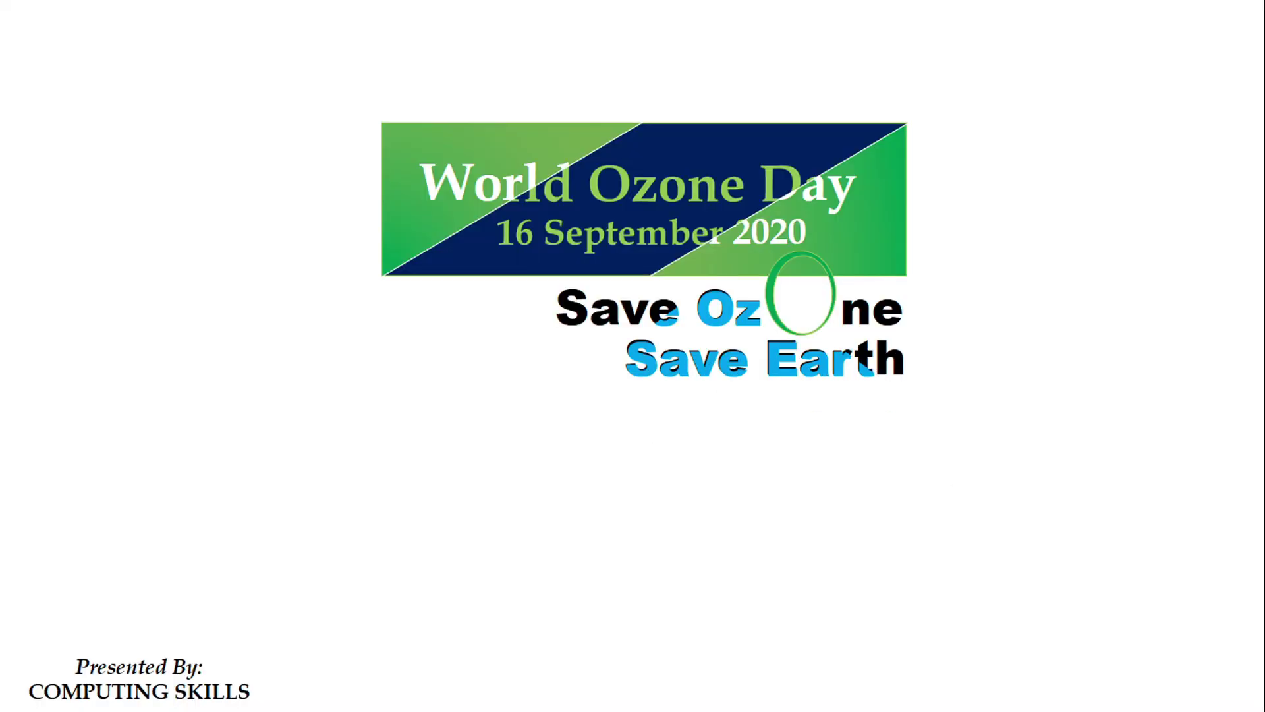